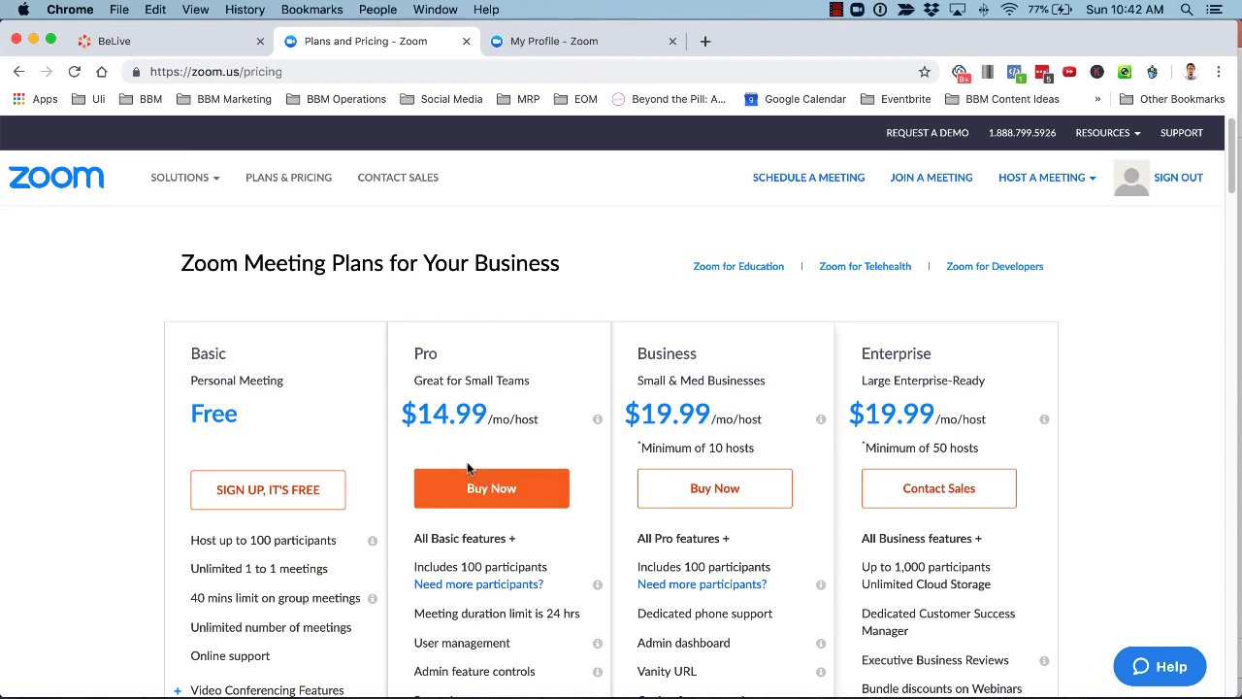
Review the Video Webinar pricing, then switch to the My Profile tab (Pro, Webinar100).
scroll(386, 424, "down", 10)
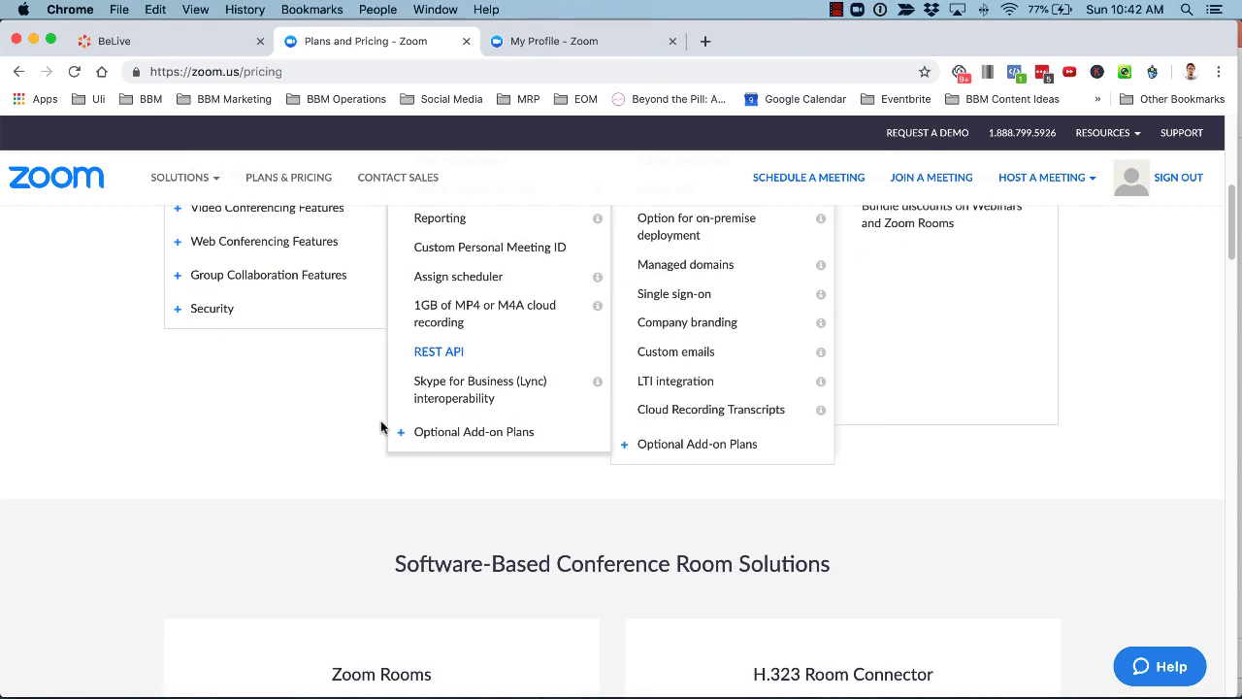
scroll(381, 420, "down", 8)
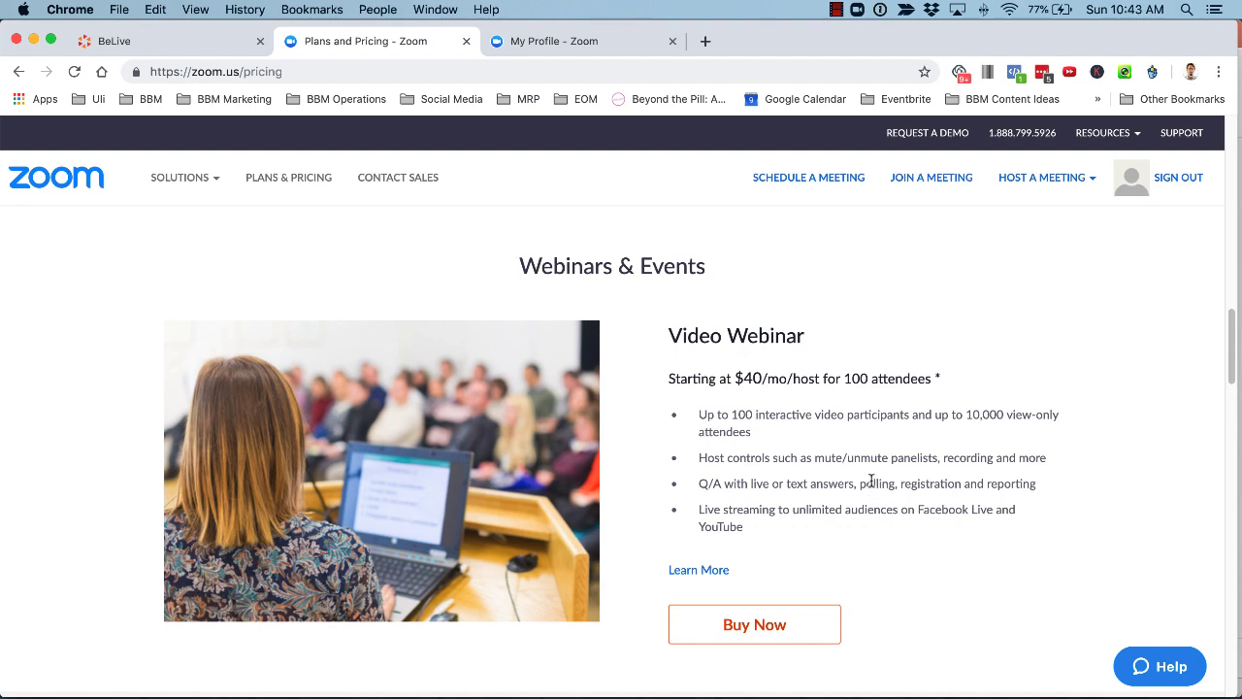
scroll(870, 480, "up", 10)
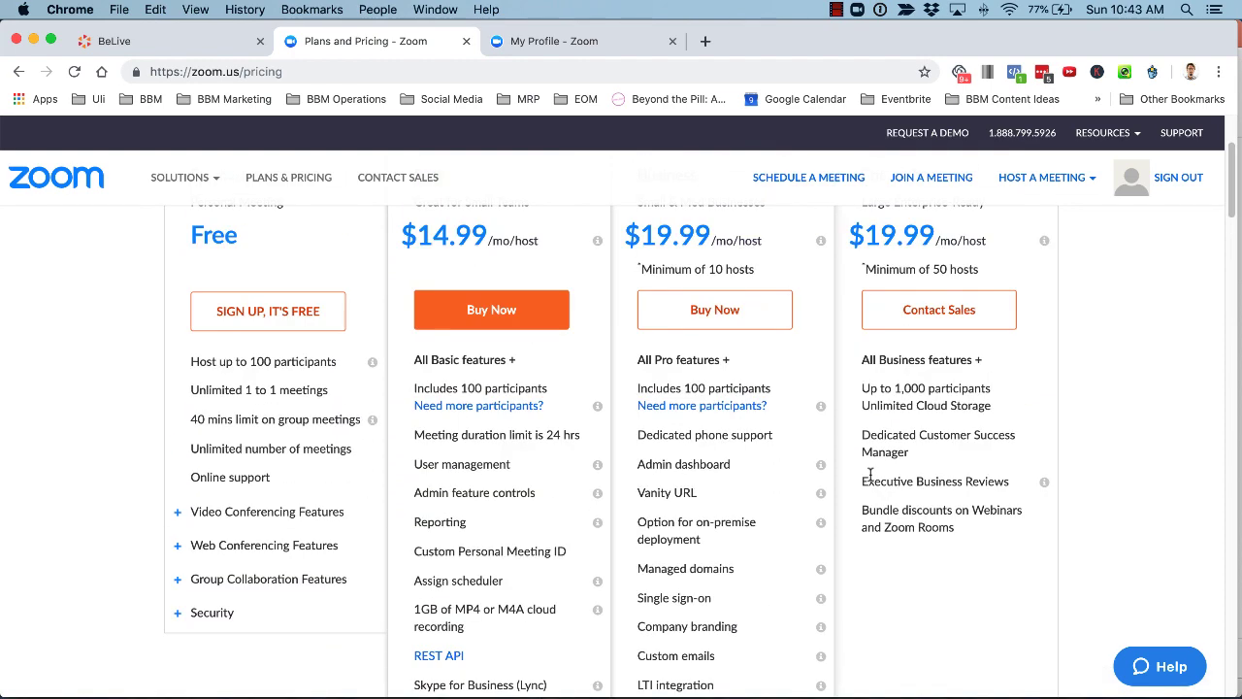
scroll(870, 475, "up", 3)
left_click(551, 42)
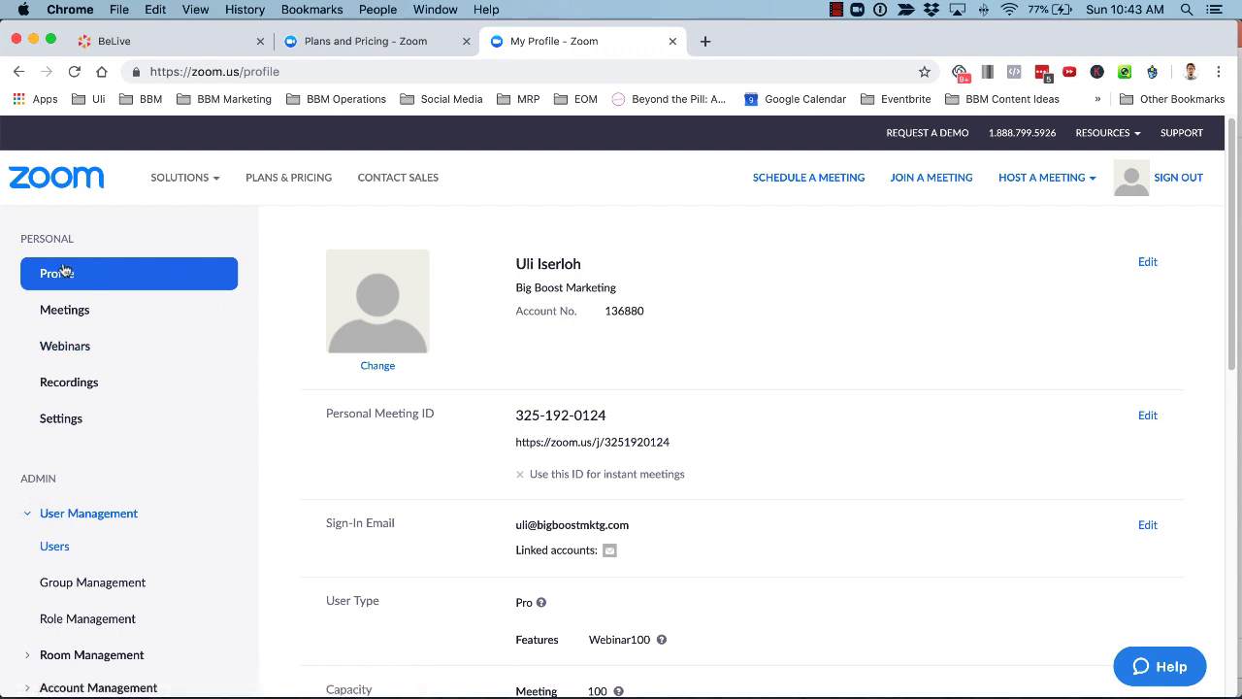
Check the account owner's Webinar feature in Users without changes, then open My Webinars.
left_click(54, 548)
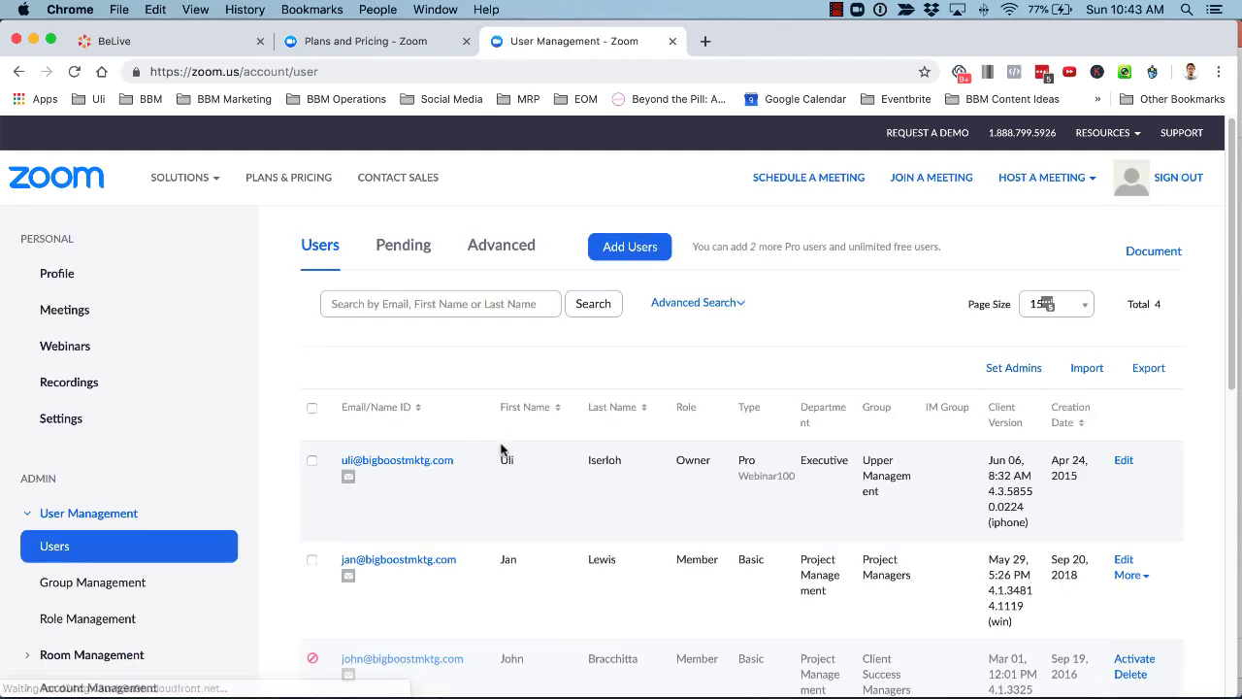
scroll(499, 452, "down", 5)
scroll(498, 456, "up", 3)
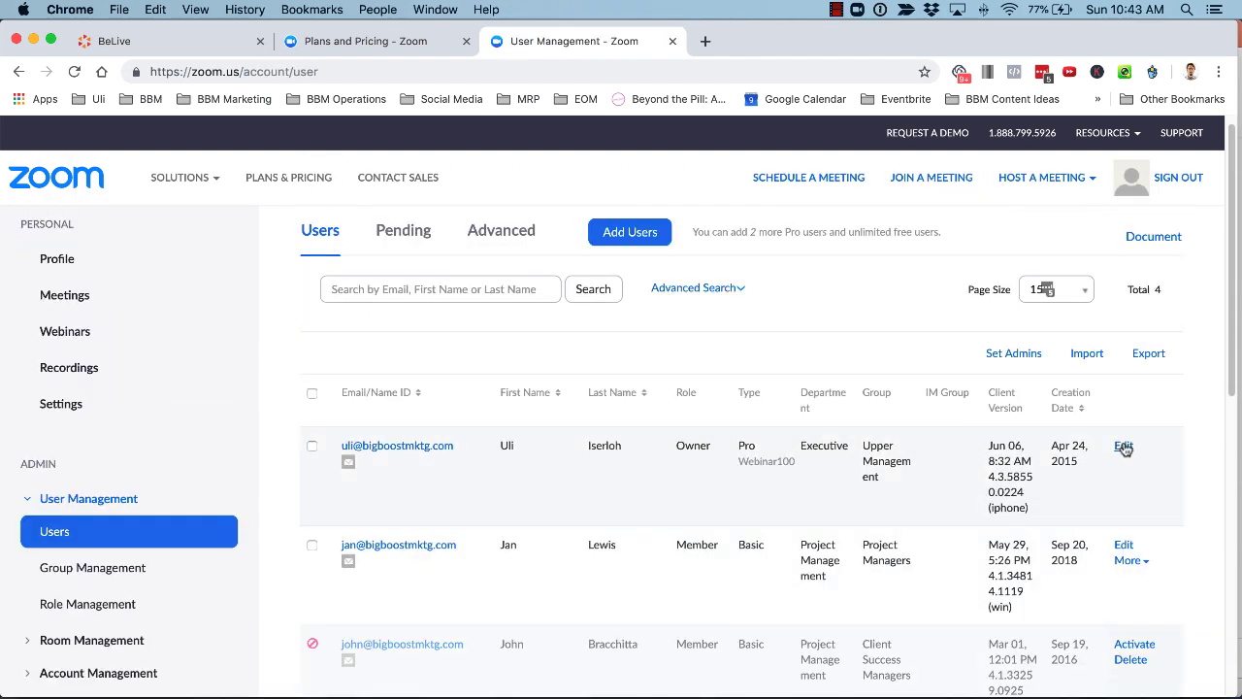
left_click(1123, 446)
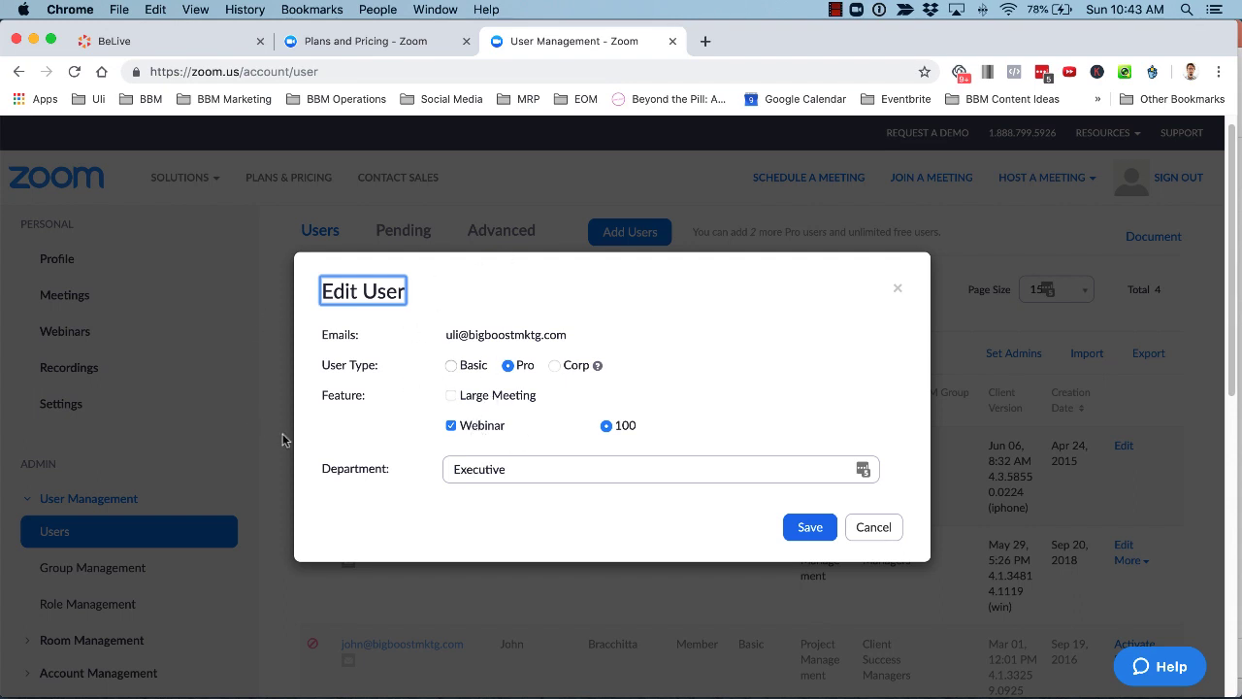
left_click(855, 526)
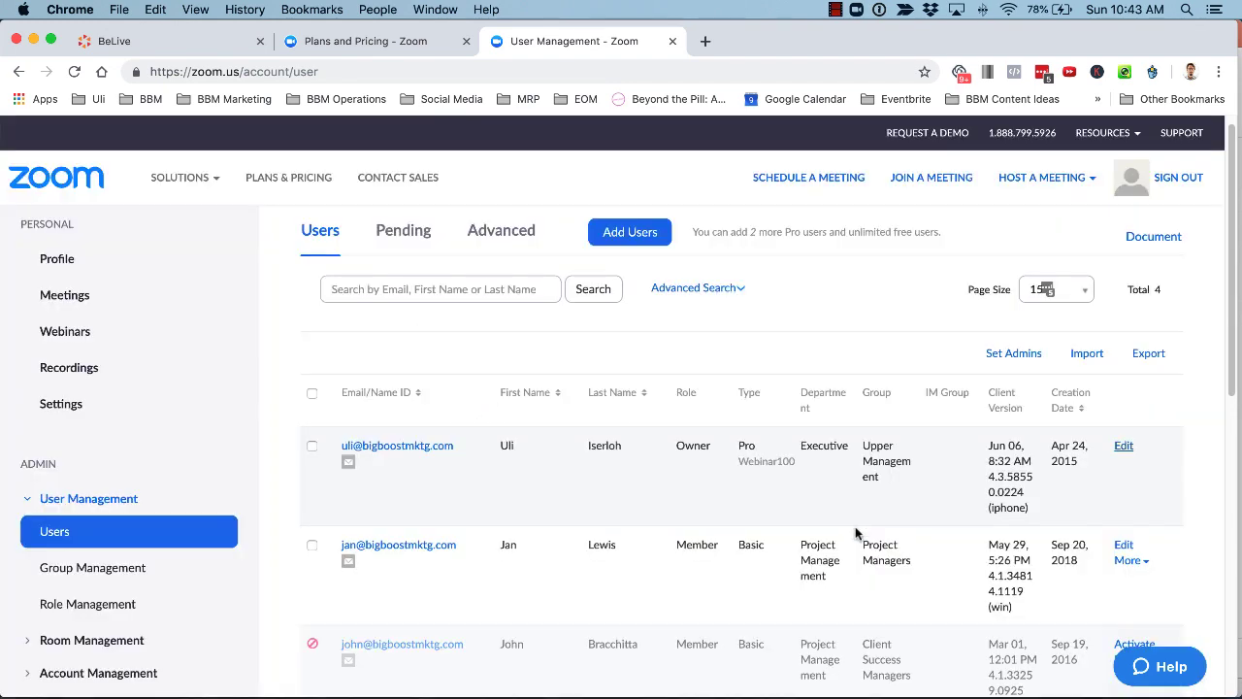
left_click(73, 332)
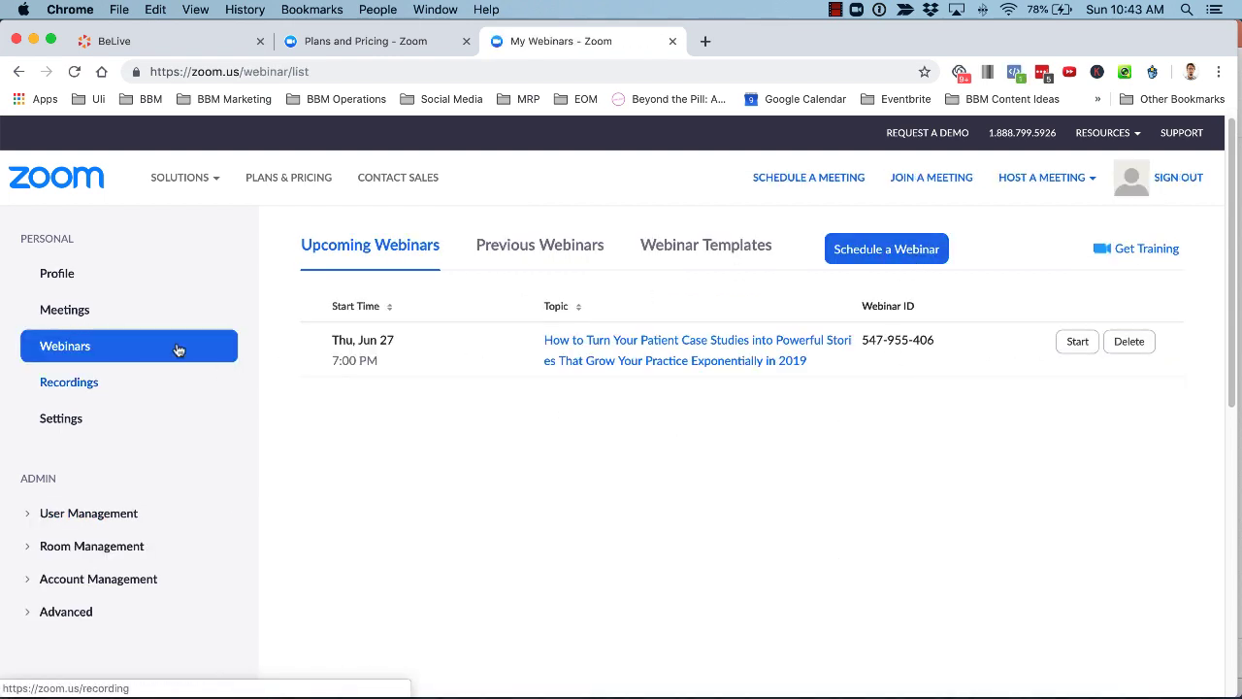
Schedule a new webinar with the topic 'Title Of FB Live'.
left_click(912, 251)
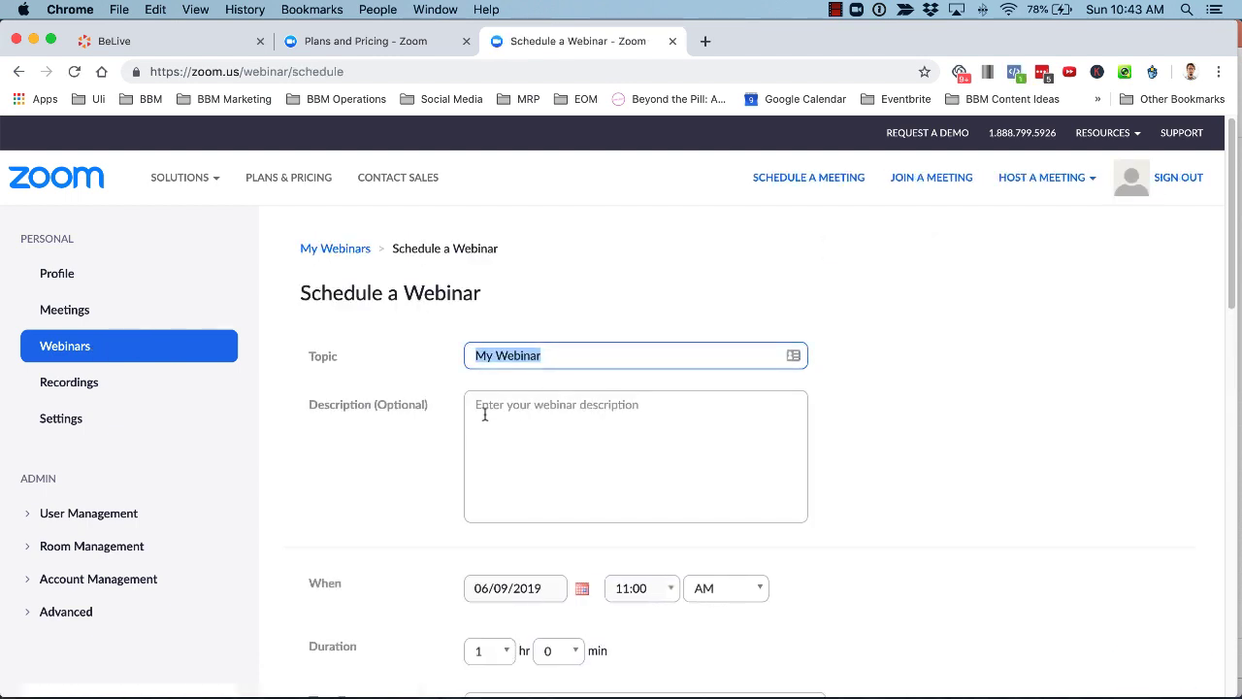
type("Title Of FB Live")
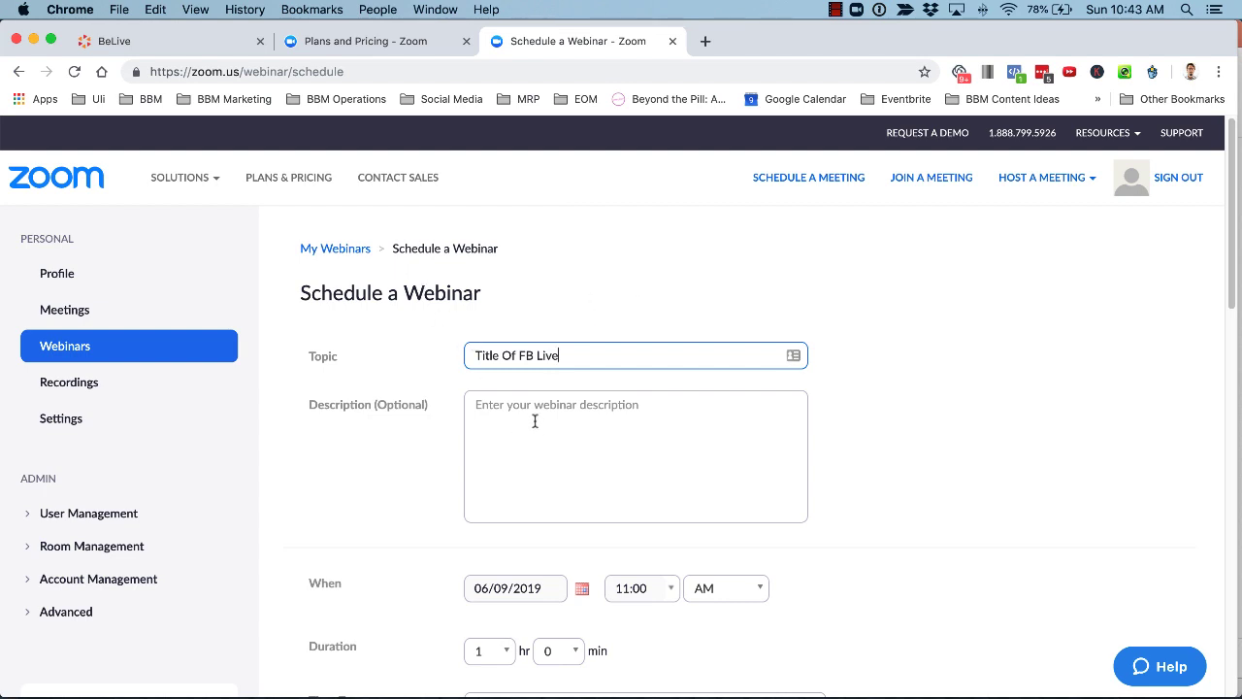
scroll(529, 447, "down", 1)
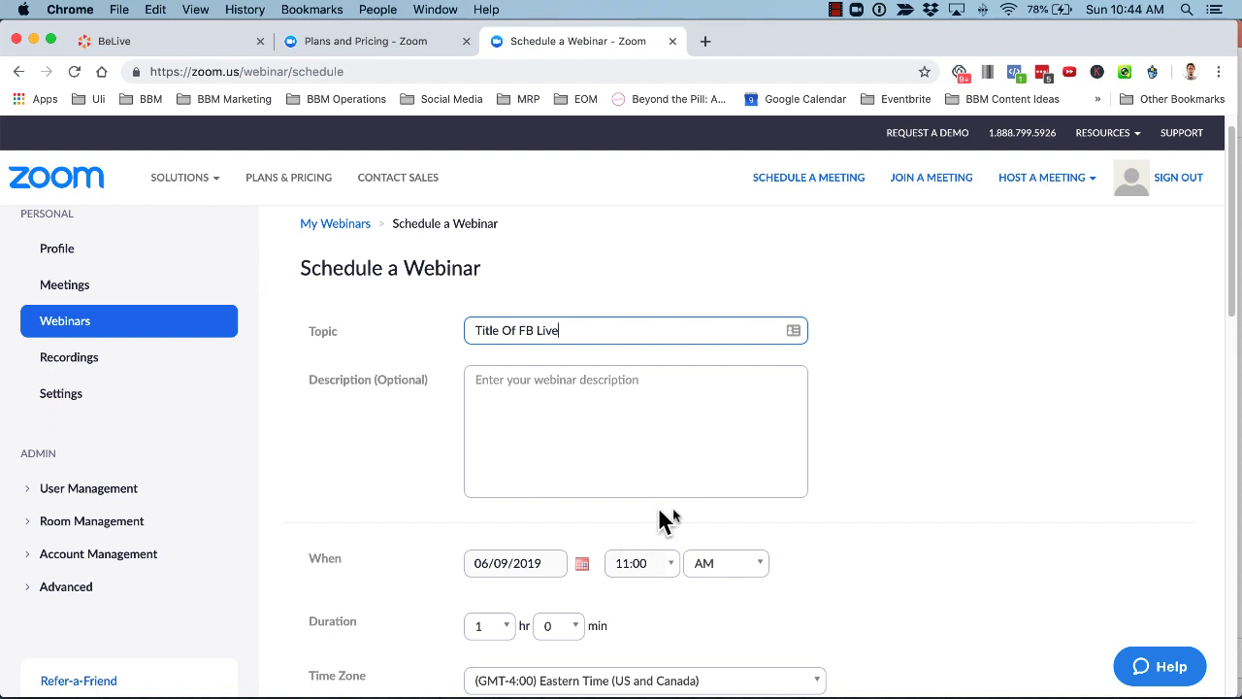
Turn Host and Panelists video on, disable Q&A, and save the webinar schedule.
scroll(681, 594, "down", 3)
scroll(583, 553, "down", 1)
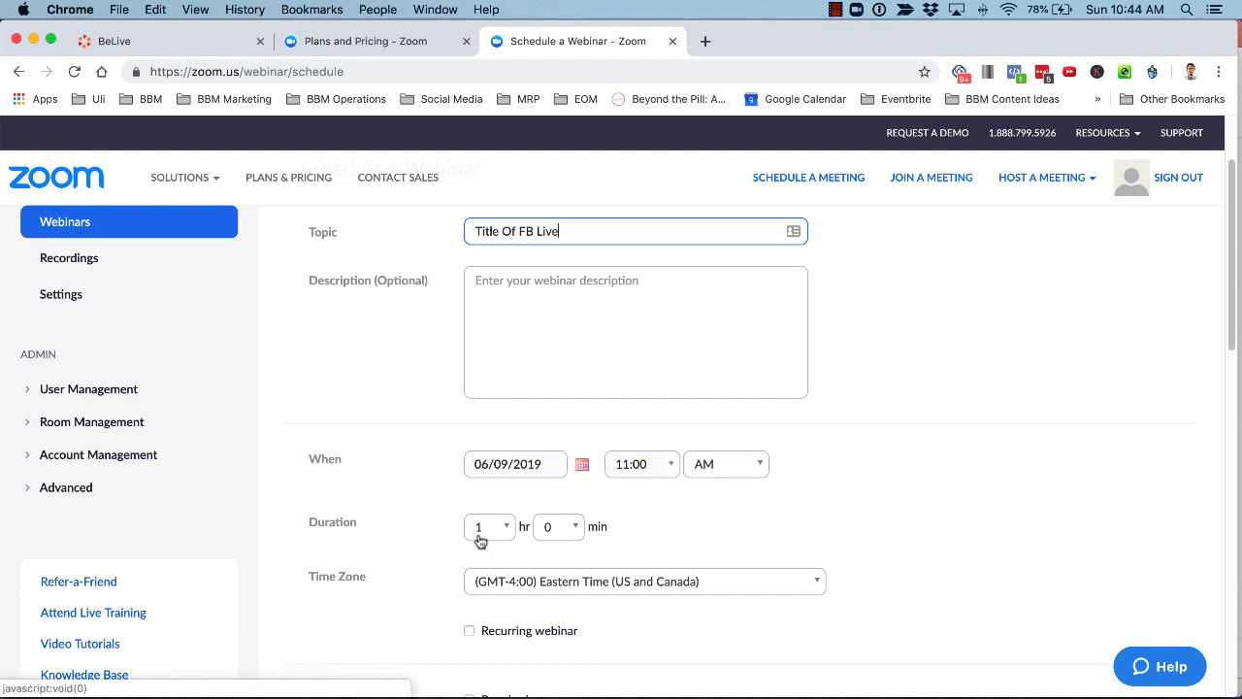
scroll(546, 579, "down", 5)
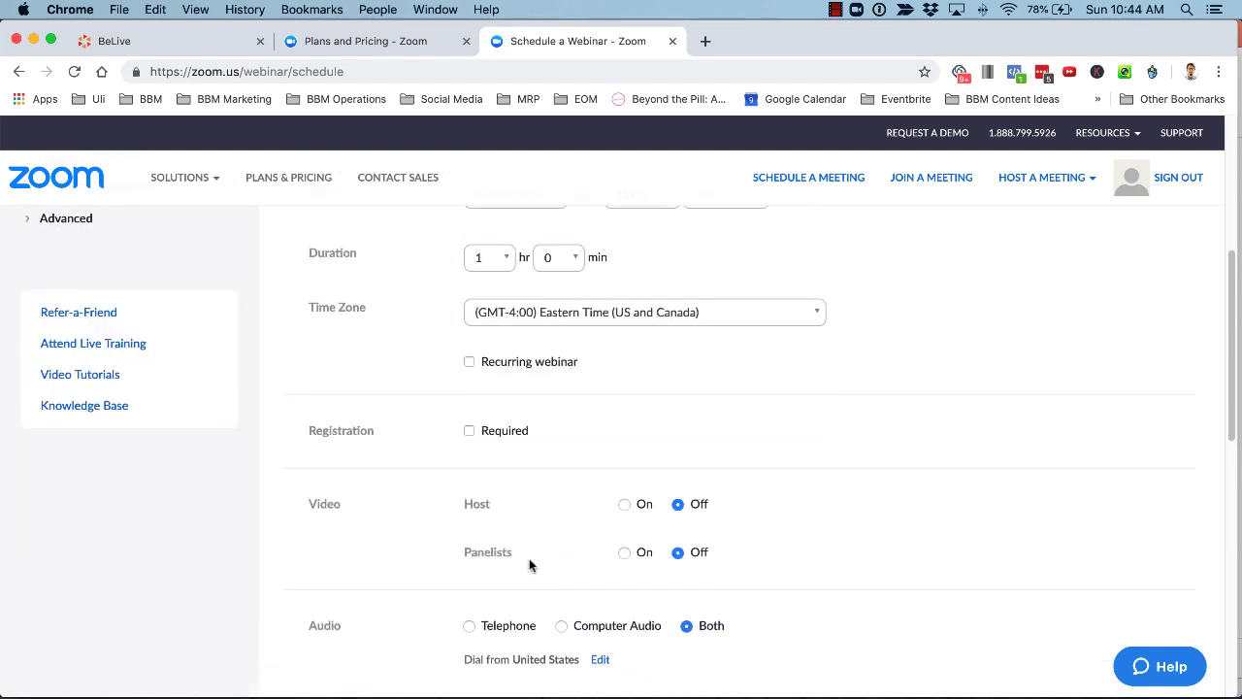
scroll(583, 508, "down", 3)
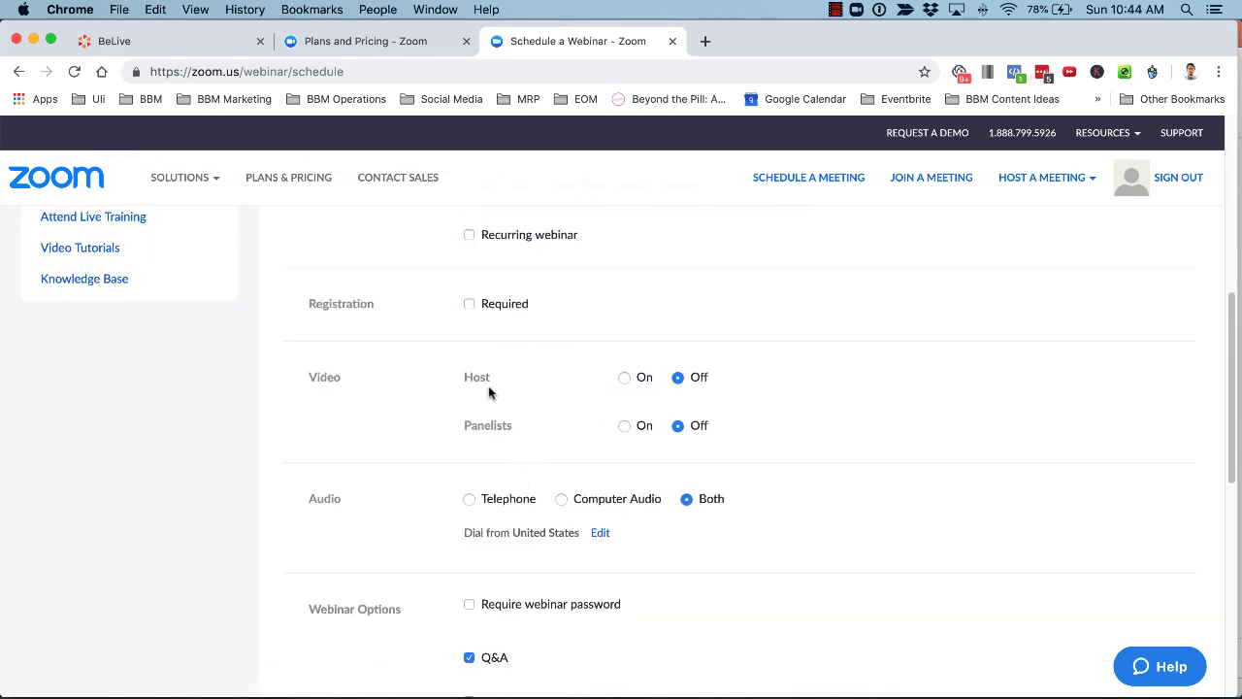
left_click(624, 378)
left_click(625, 427)
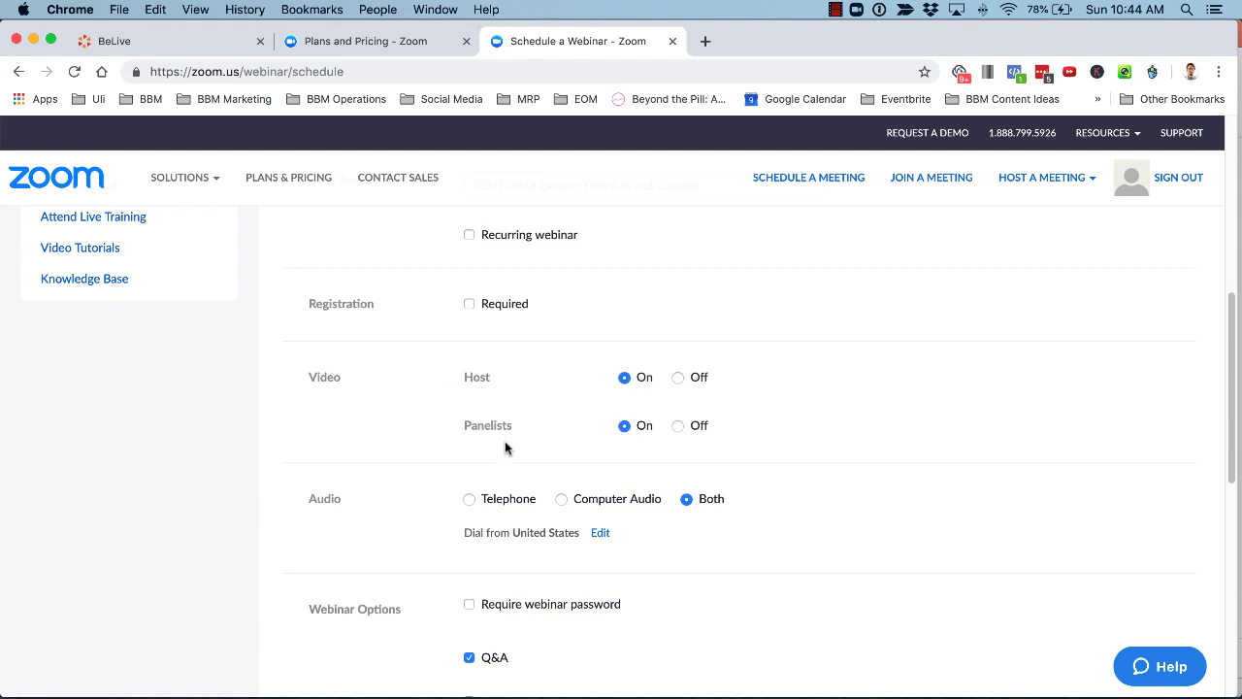
scroll(767, 534, "down", 3)
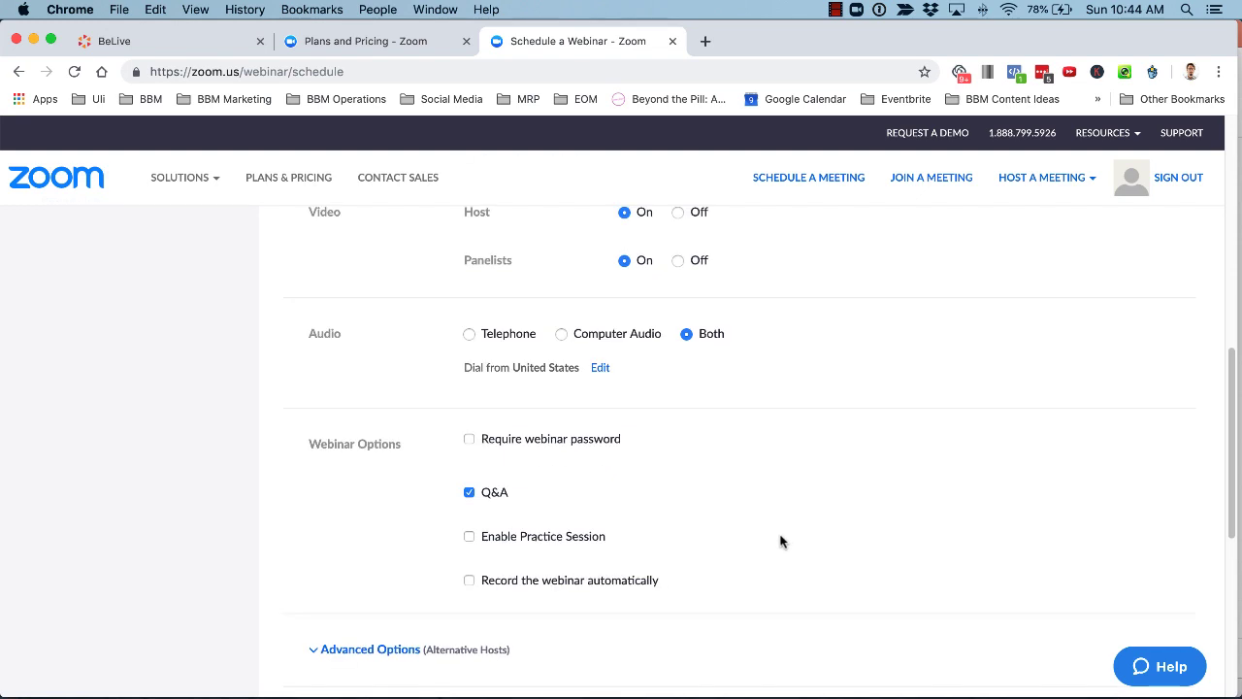
left_click(468, 492)
scroll(466, 587, "down", 4)
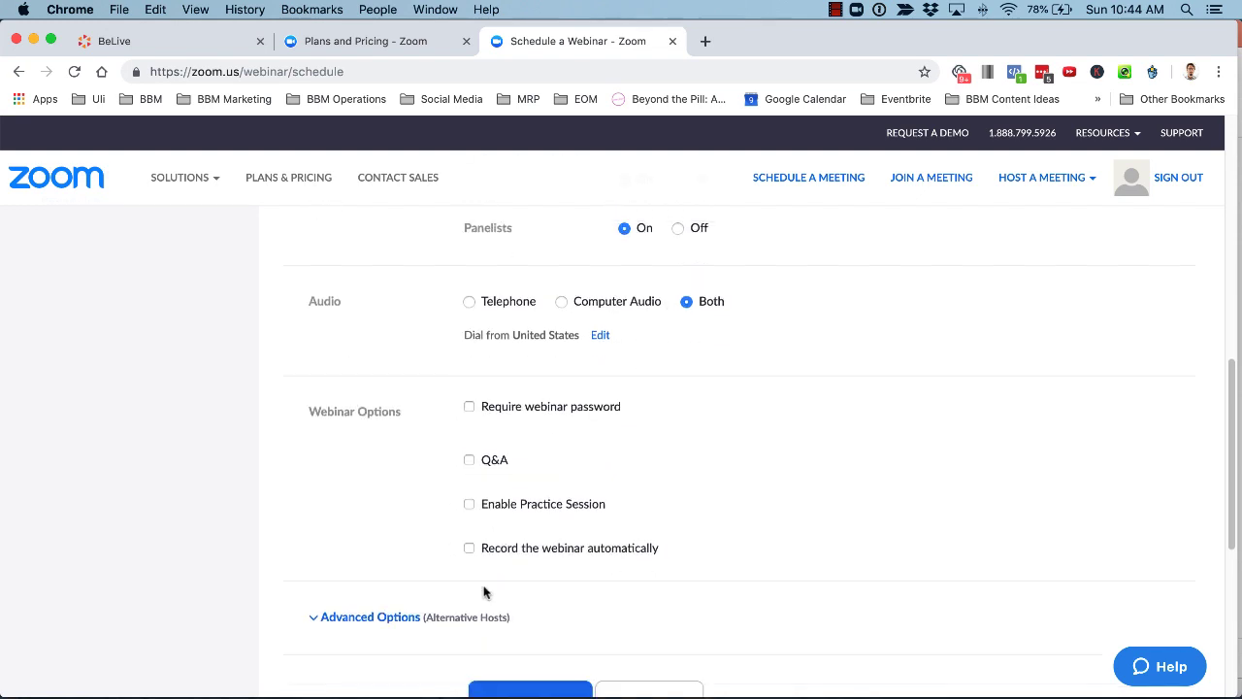
left_click(540, 522)
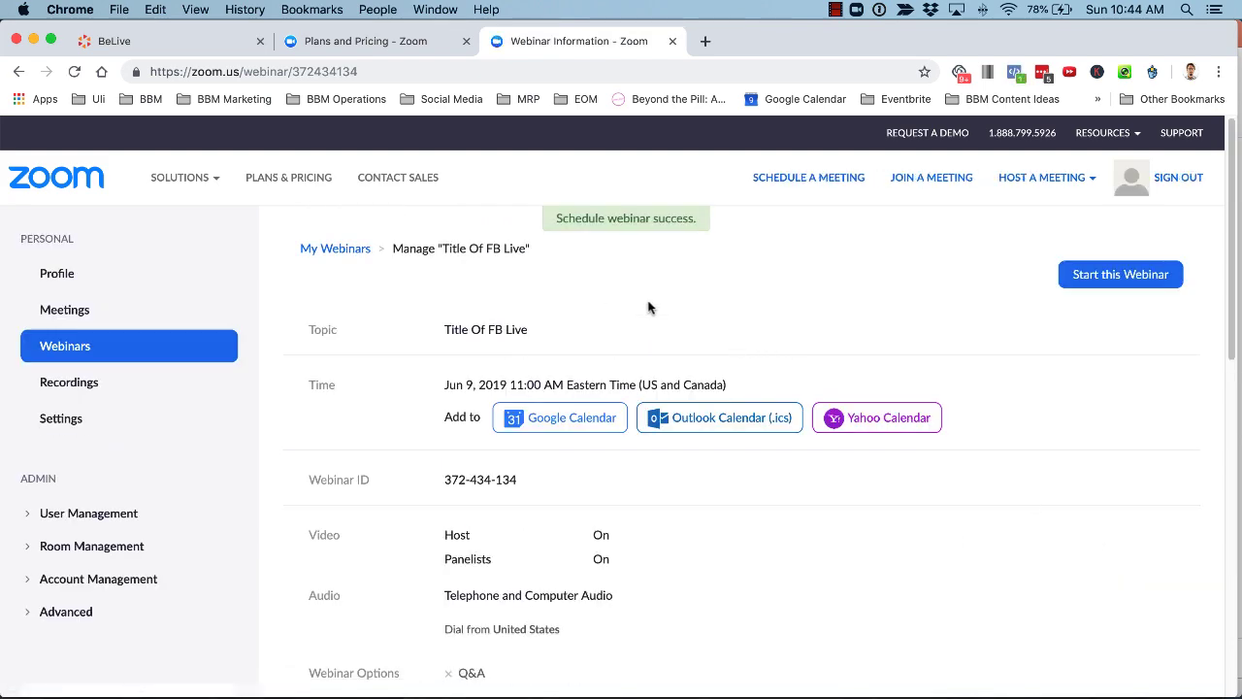
Copy the webinar's Link to join URL and bring the Thunderbird draft forward.
scroll(1009, 431, "down", 5)
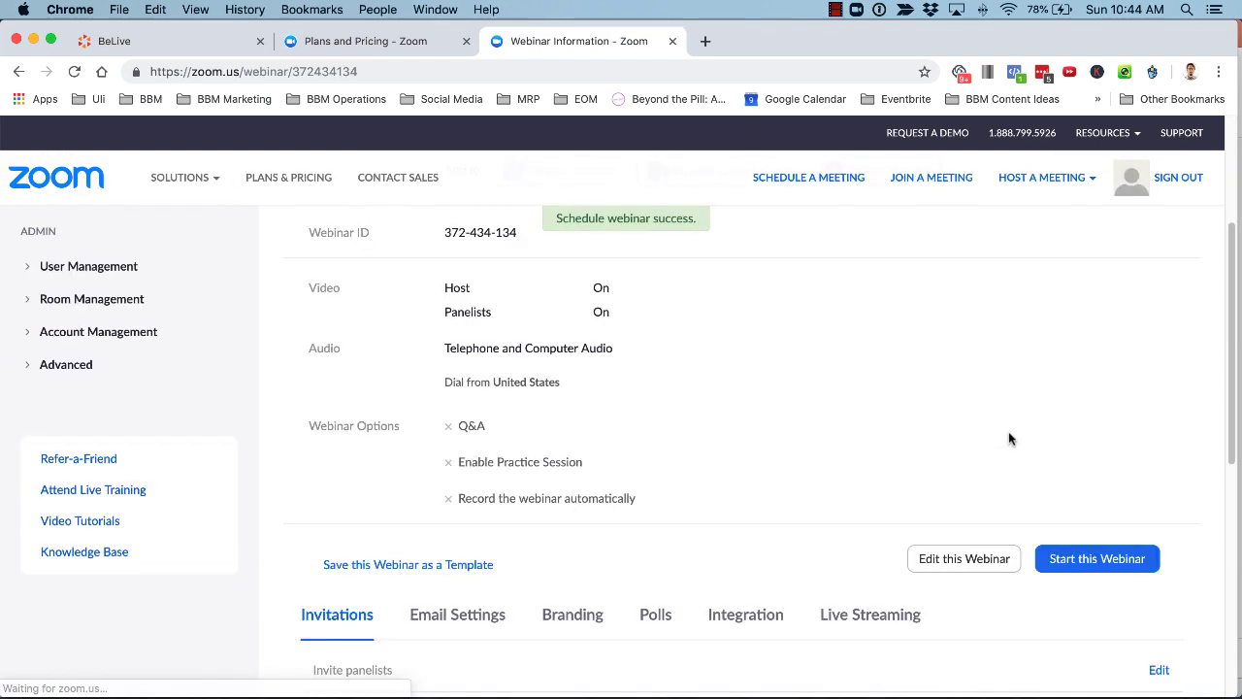
scroll(1008, 438, "down", 2)
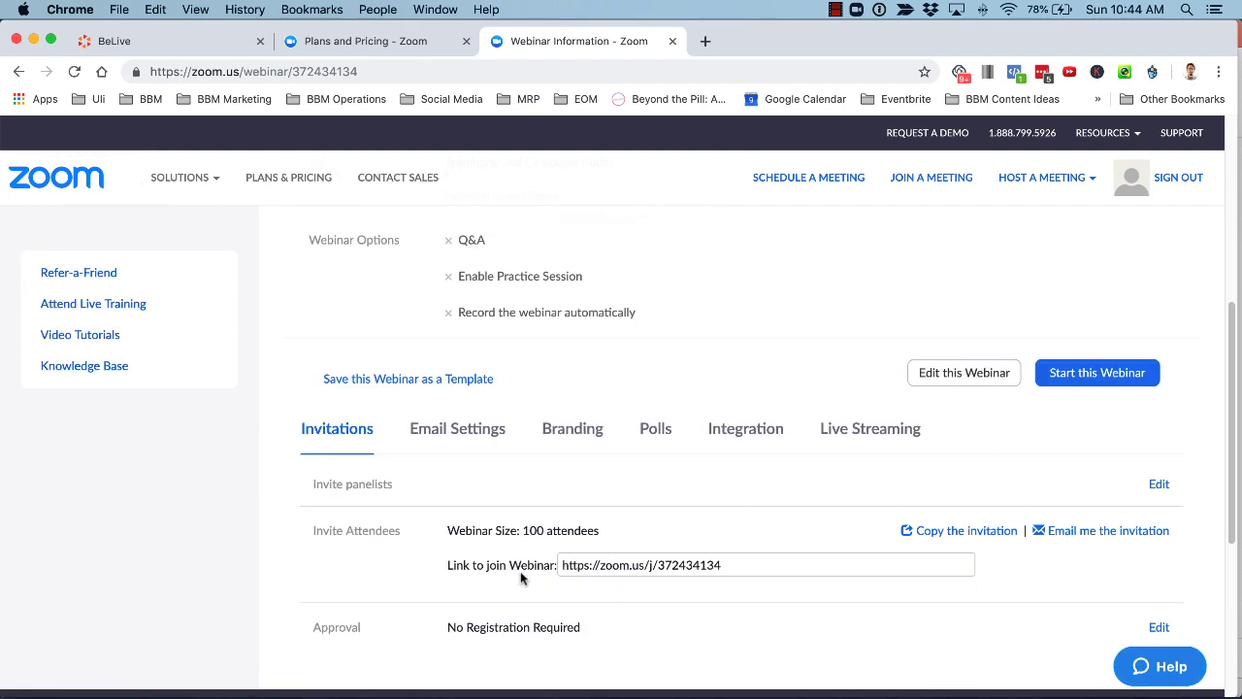
left_click_drag(733, 566, 538, 567)
key("super+c")
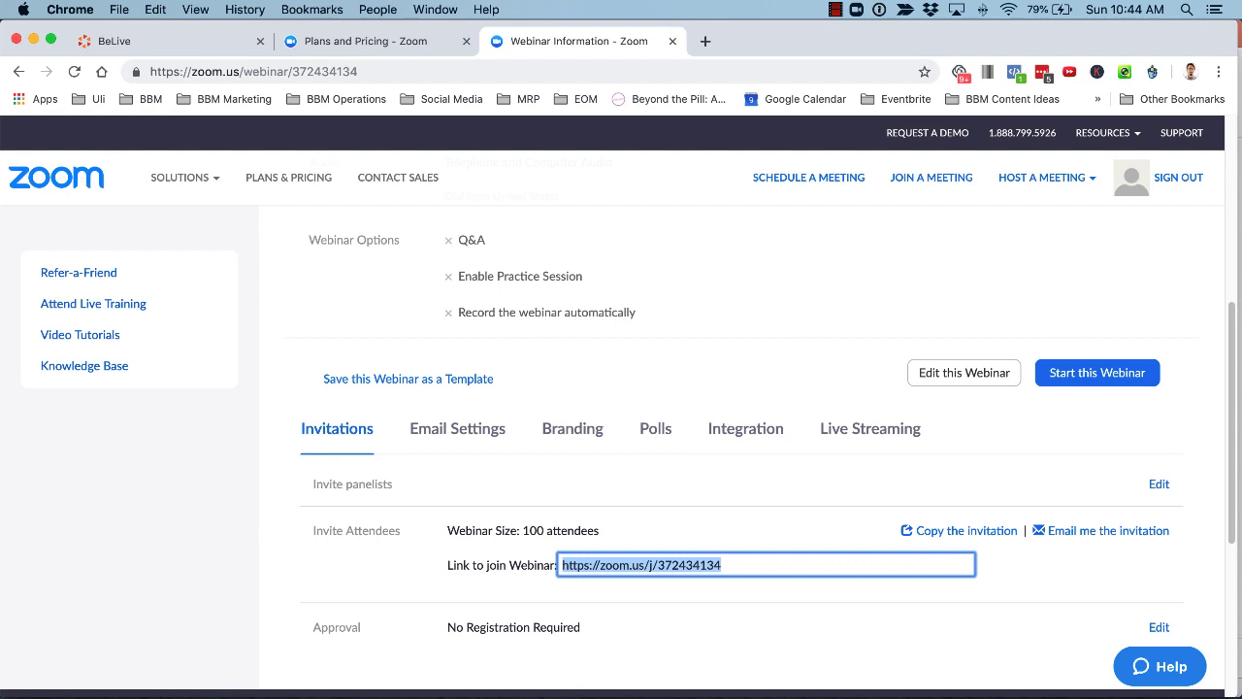
key("super+Tab")
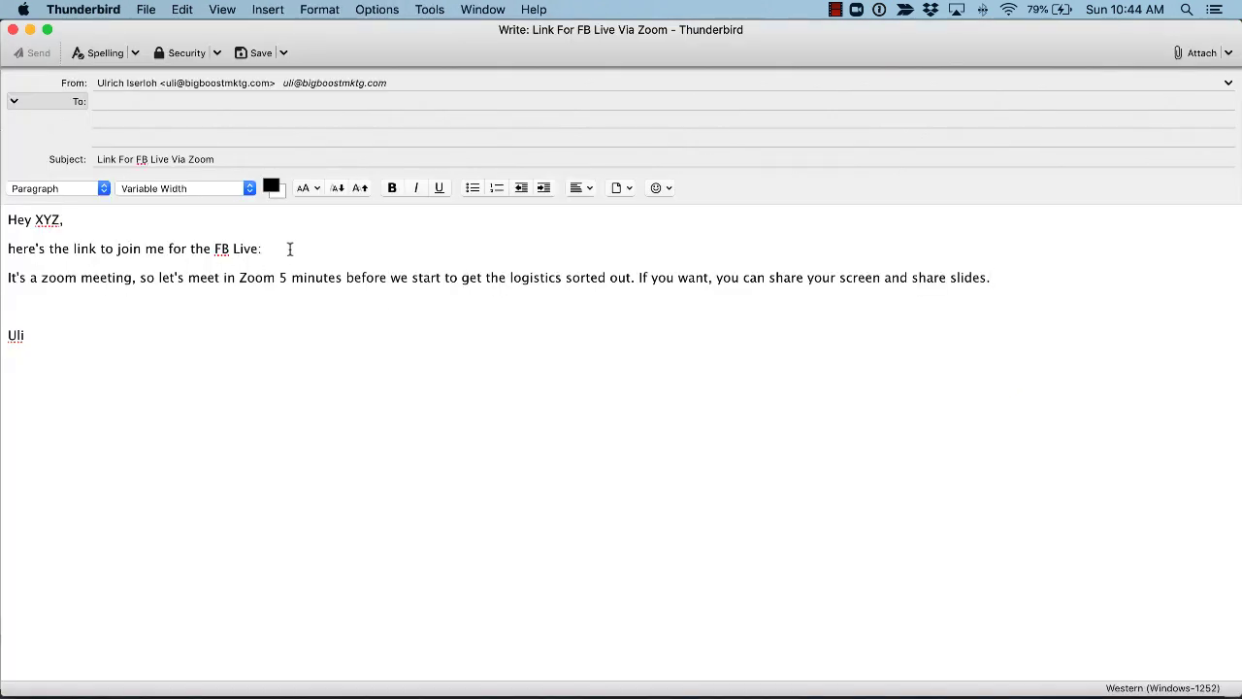
key("super+v")
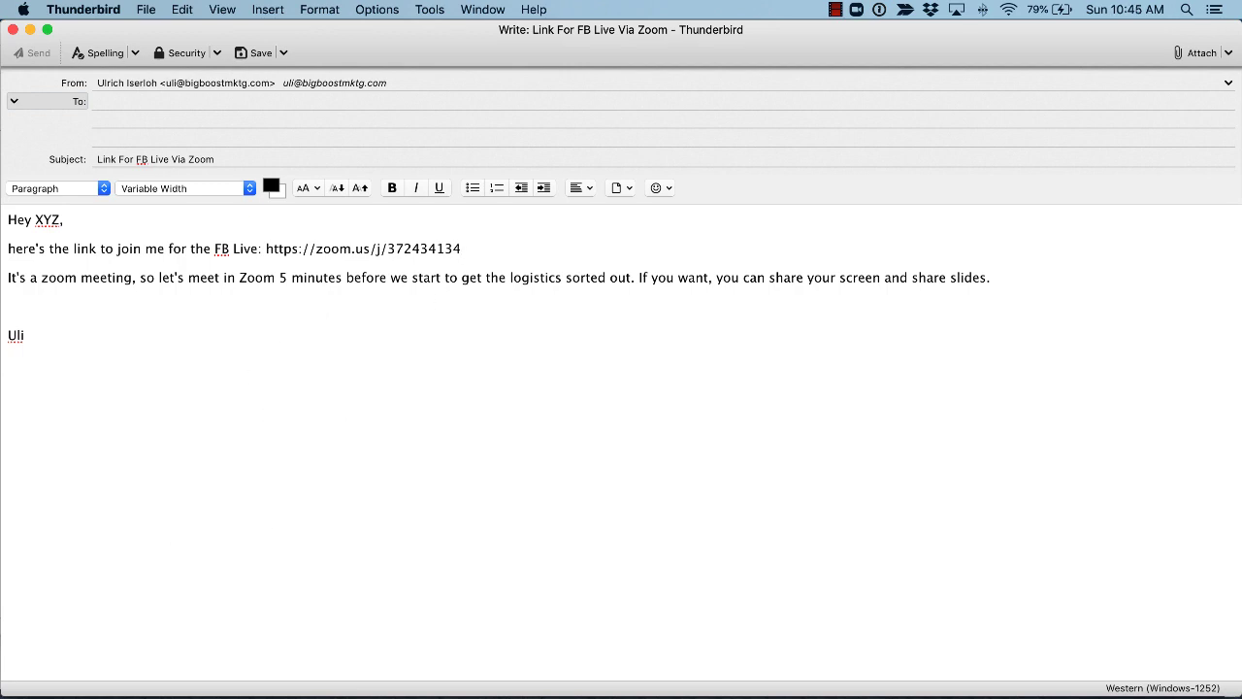
key("super+Tab")
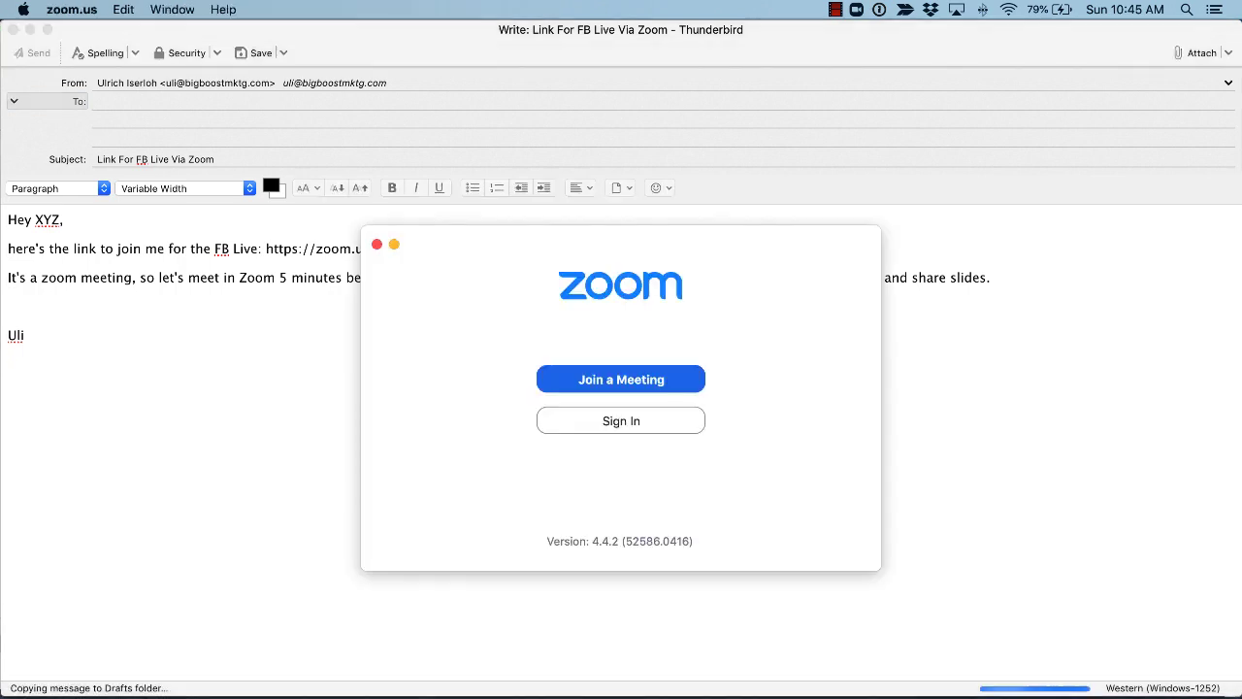
left_click(423, 457)
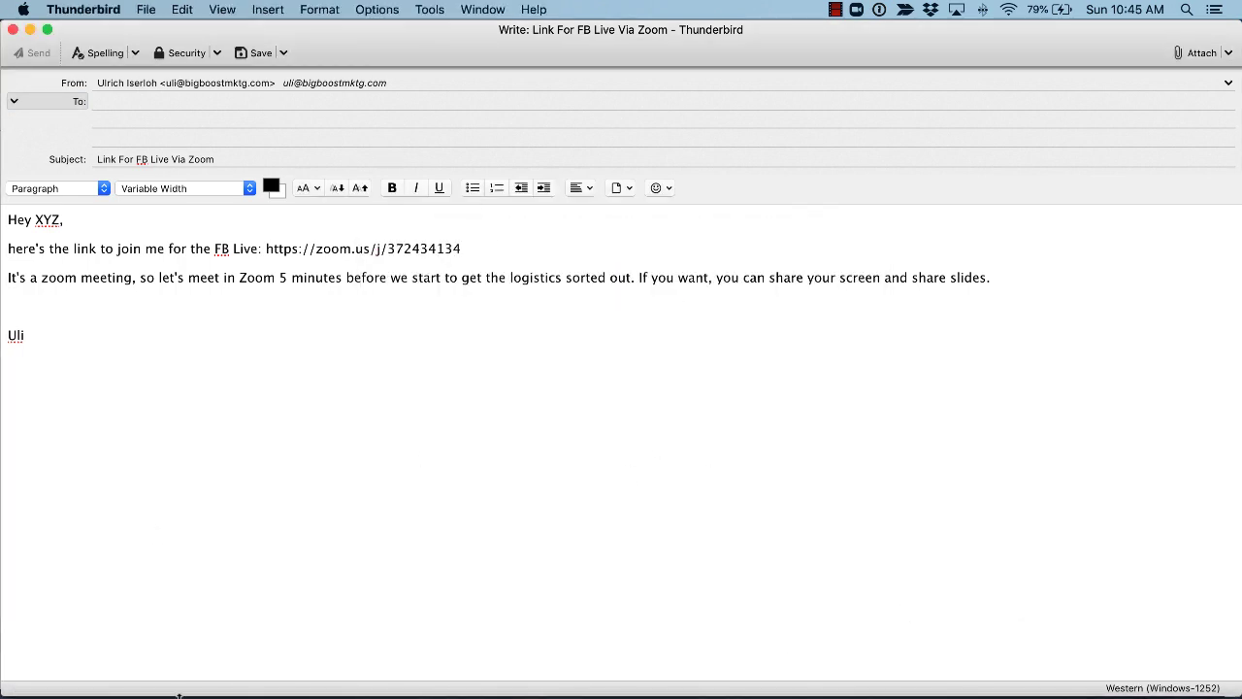
key("super+Tab")
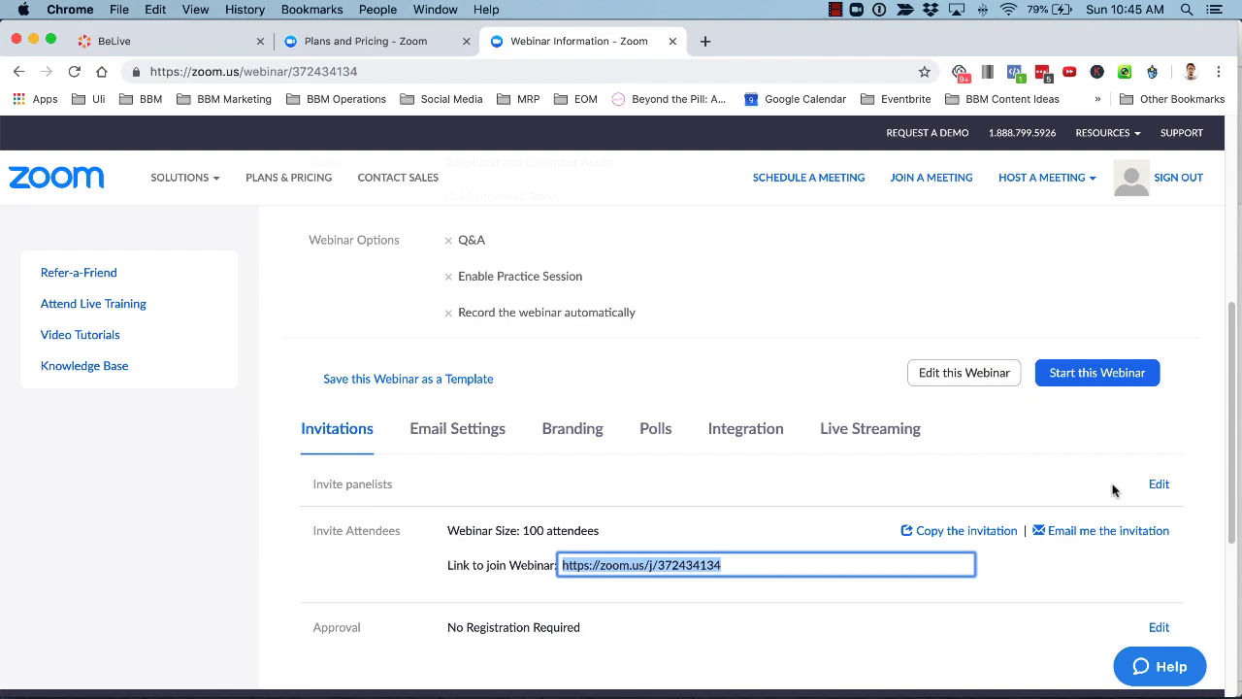
Start the 'Title Of FB Live' webinar (ID 372-434-134) from its details page.
scroll(1114, 490, "up", 10)
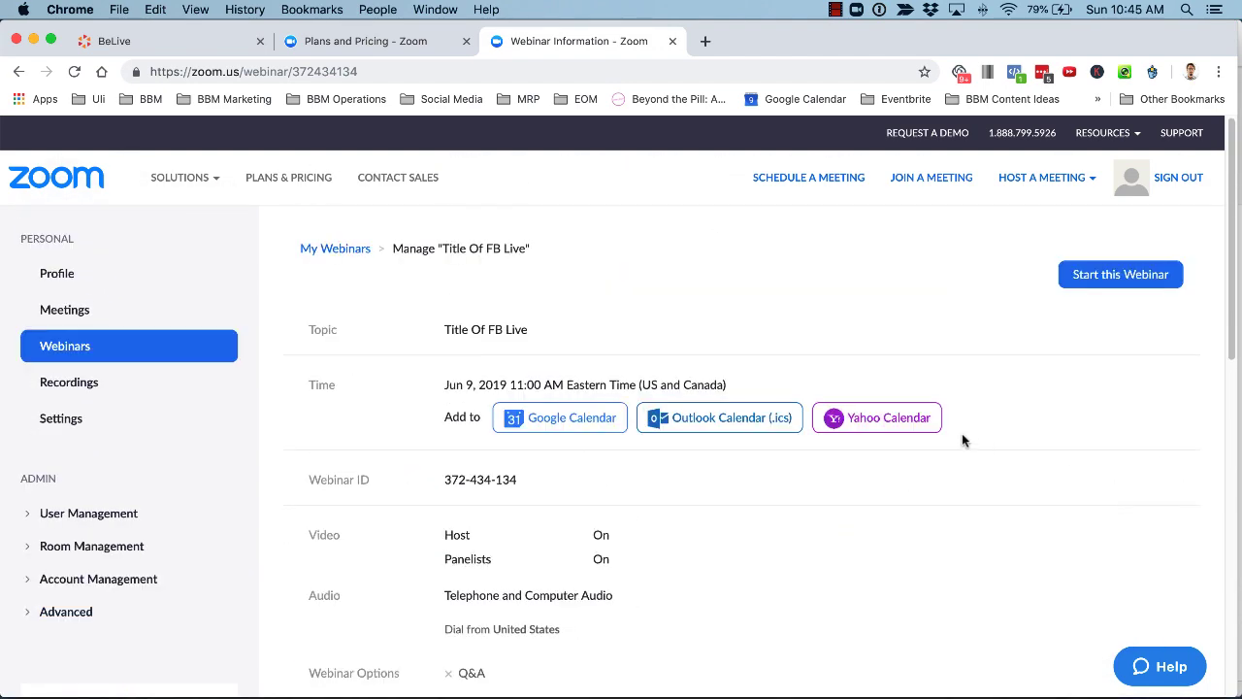
scroll(961, 436, "down", 1)
scroll(1101, 552, "down", 5)
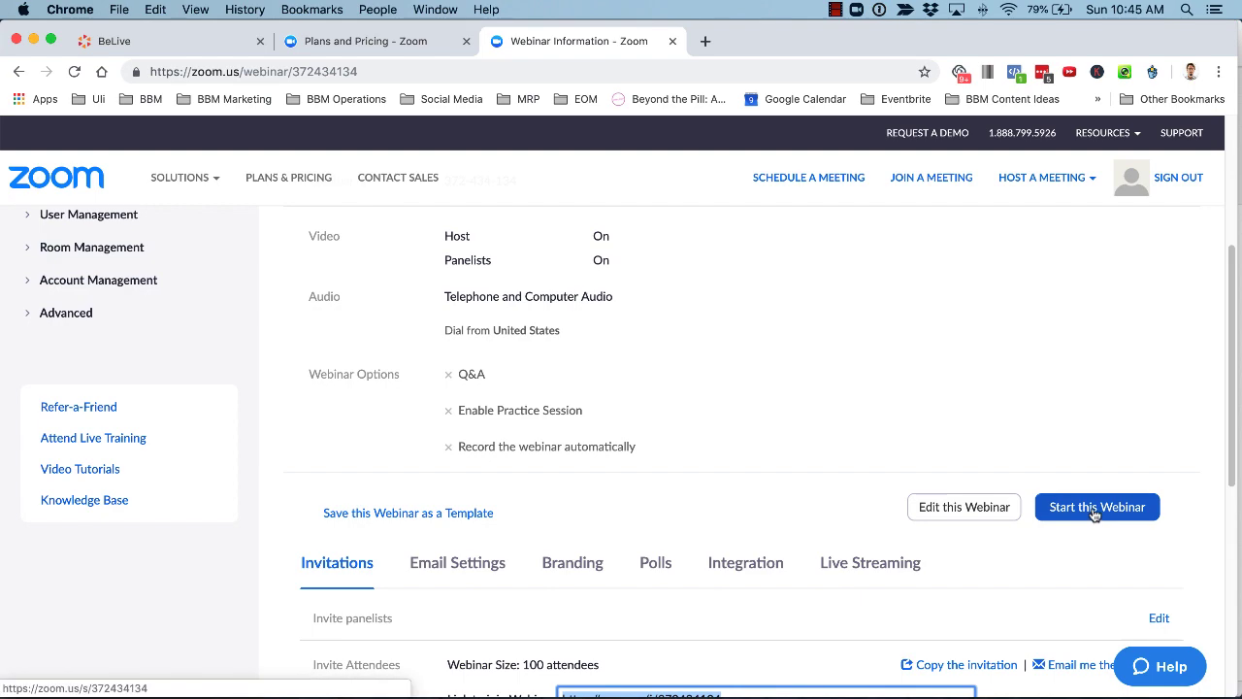
left_click(1095, 508)
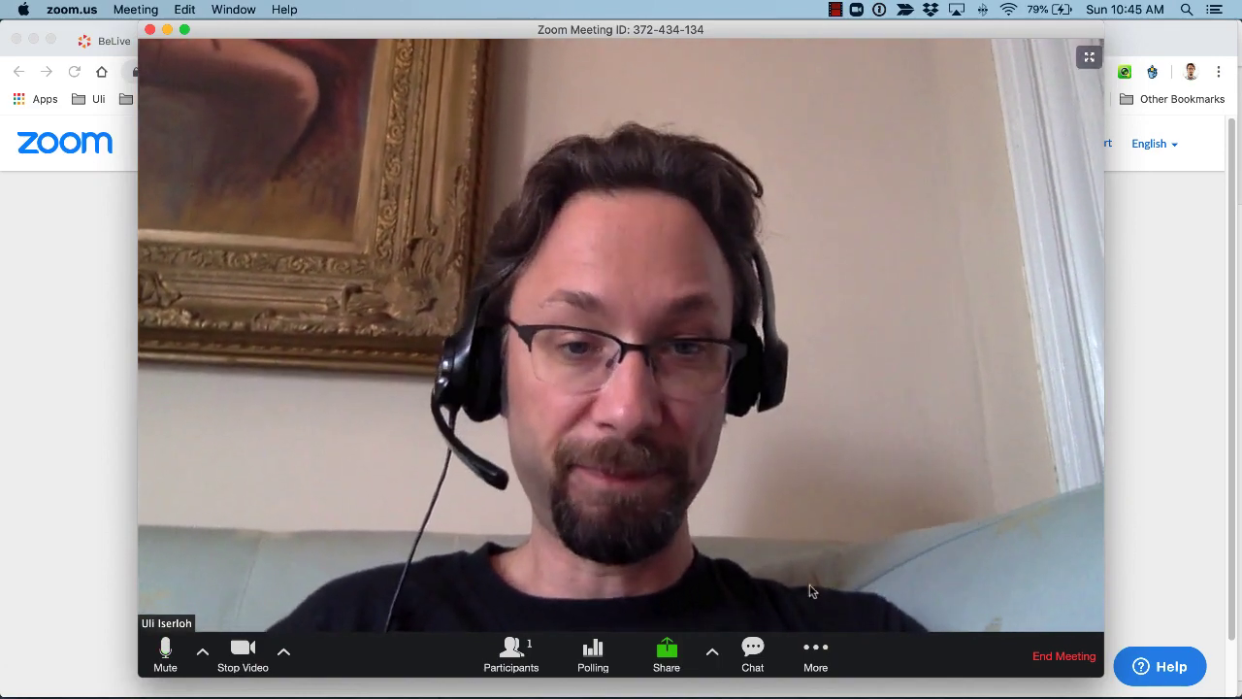
left_click(830, 662)
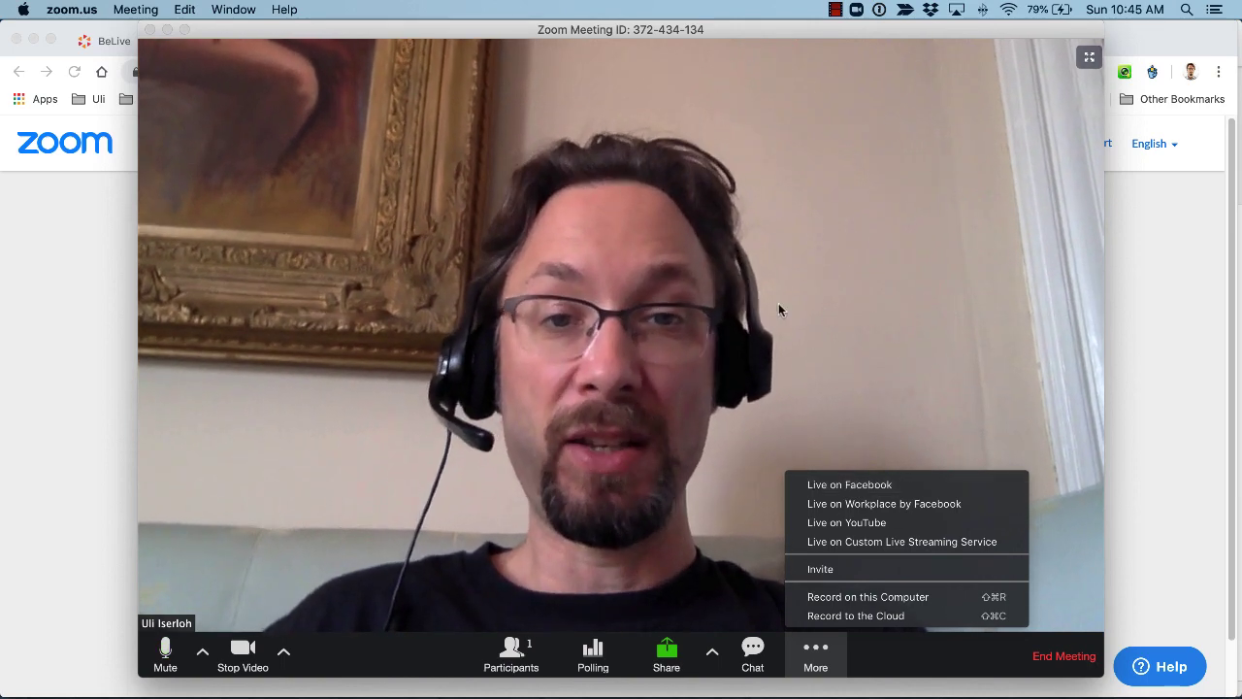
left_click(784, 312)
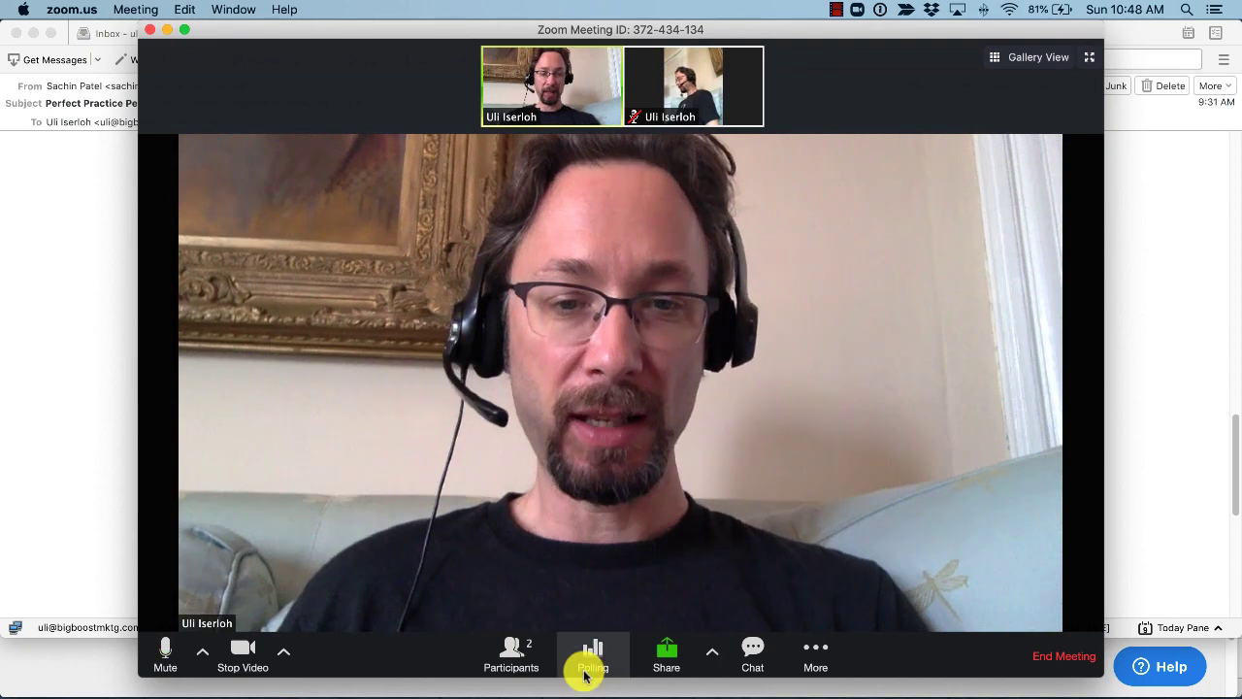
Open the Participants panel and check the Attendees (0) and Panelists (2) lists.
left_click(522, 665)
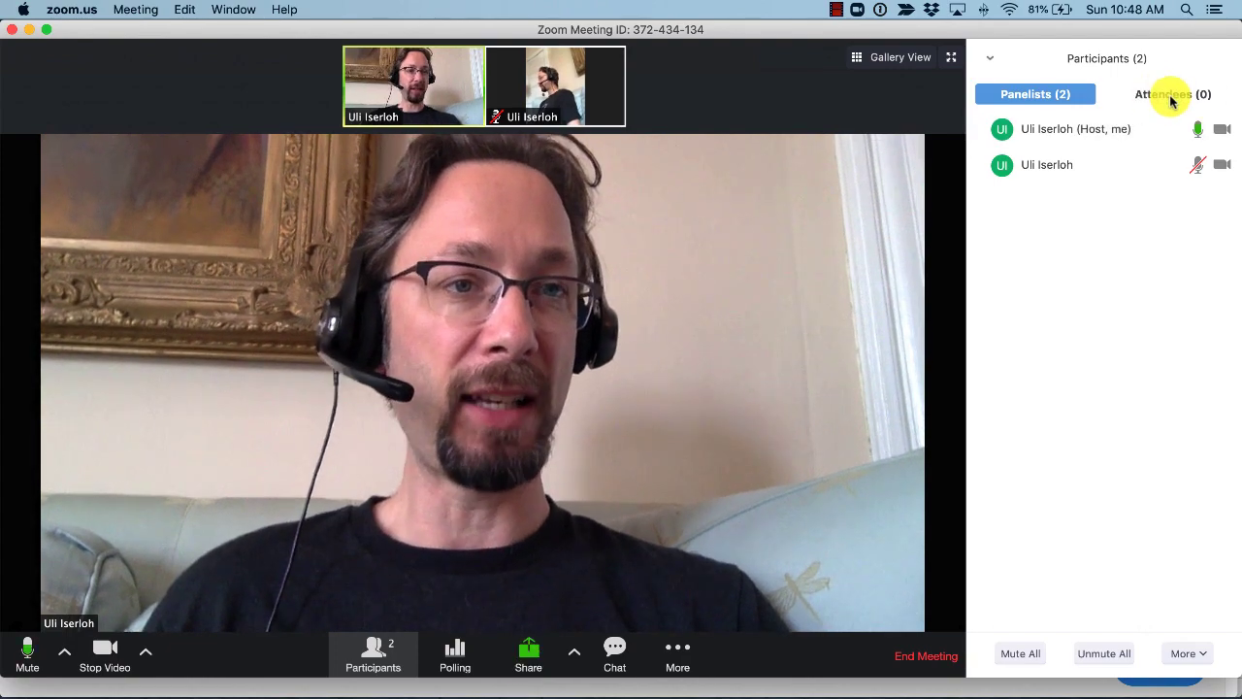
left_click(1172, 97)
left_click(1018, 112)
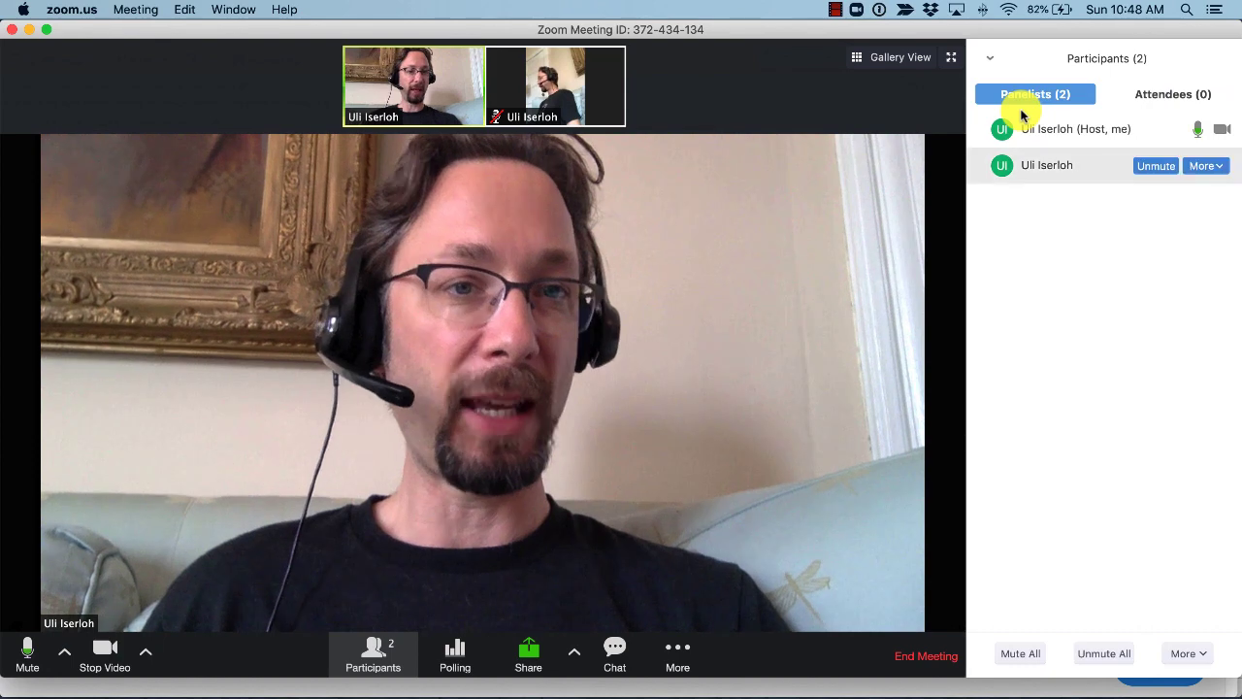
Browse the second panelist's More options and dismiss them without choosing any.
left_click(1217, 167)
key("Down")
key("Down")
key("Down")
key("Down")
key("Down")
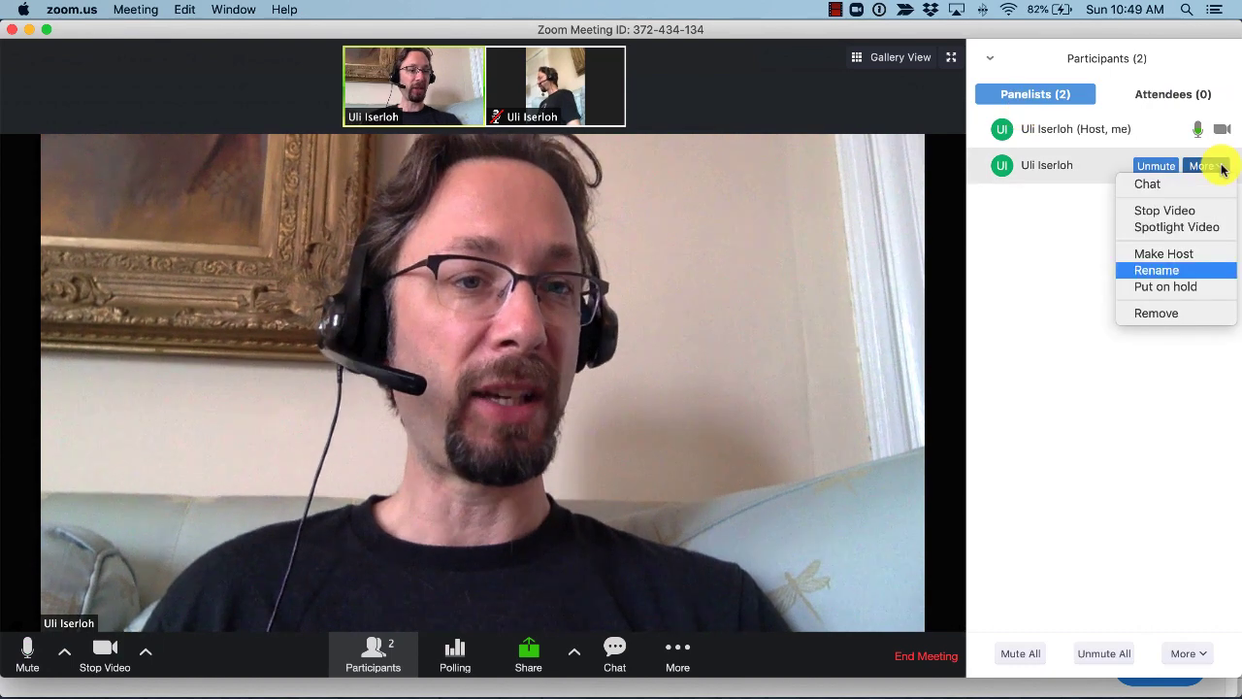
key("Down")
key("Up")
key("Up")
key("Down")
key("Down")
key("Down")
key("Escape")
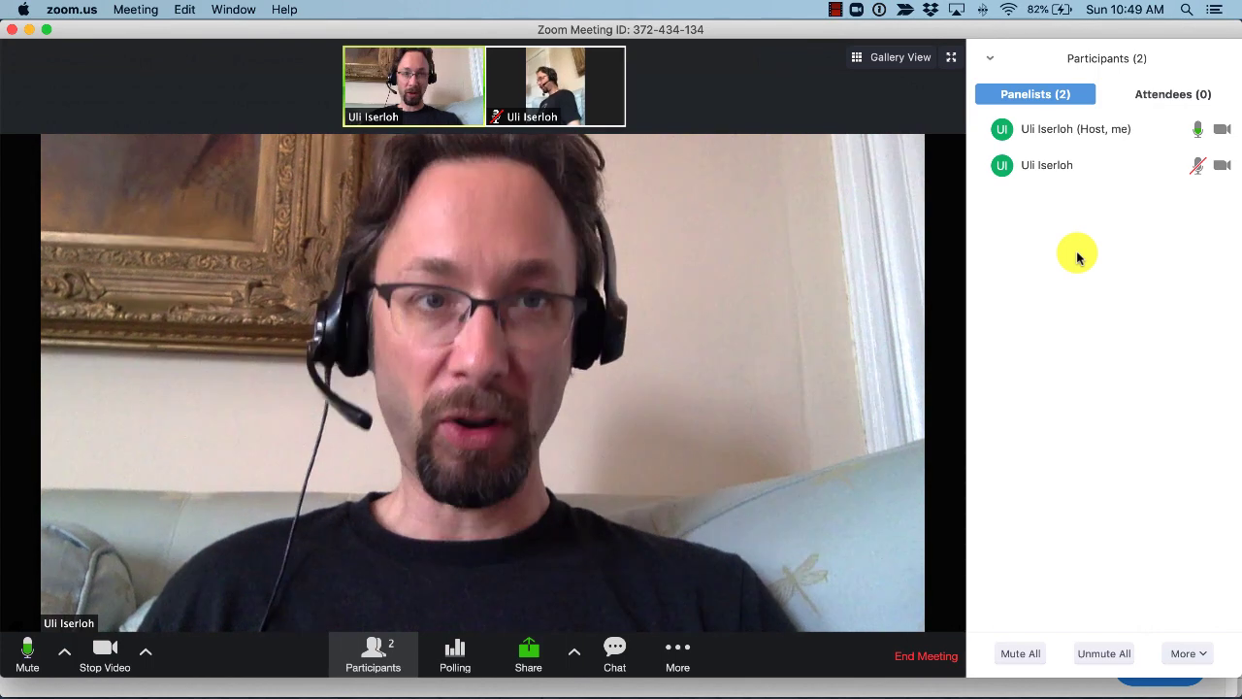
key("super+shift+w")
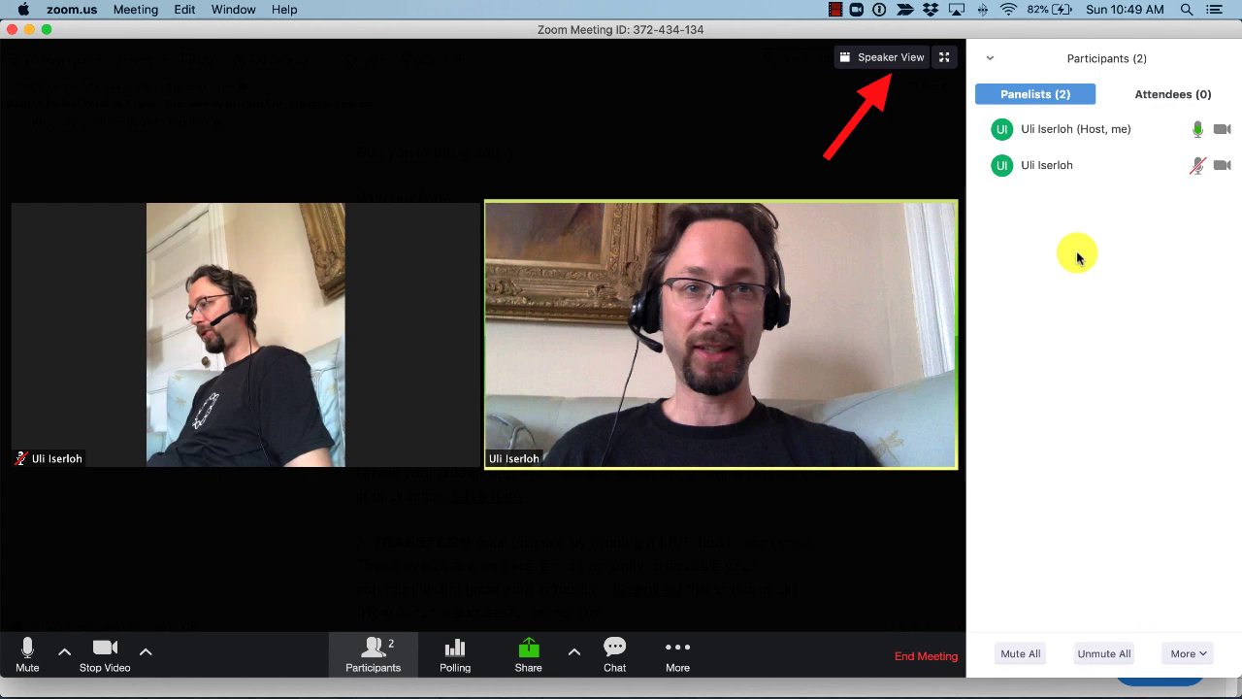
key("super+shift+w")
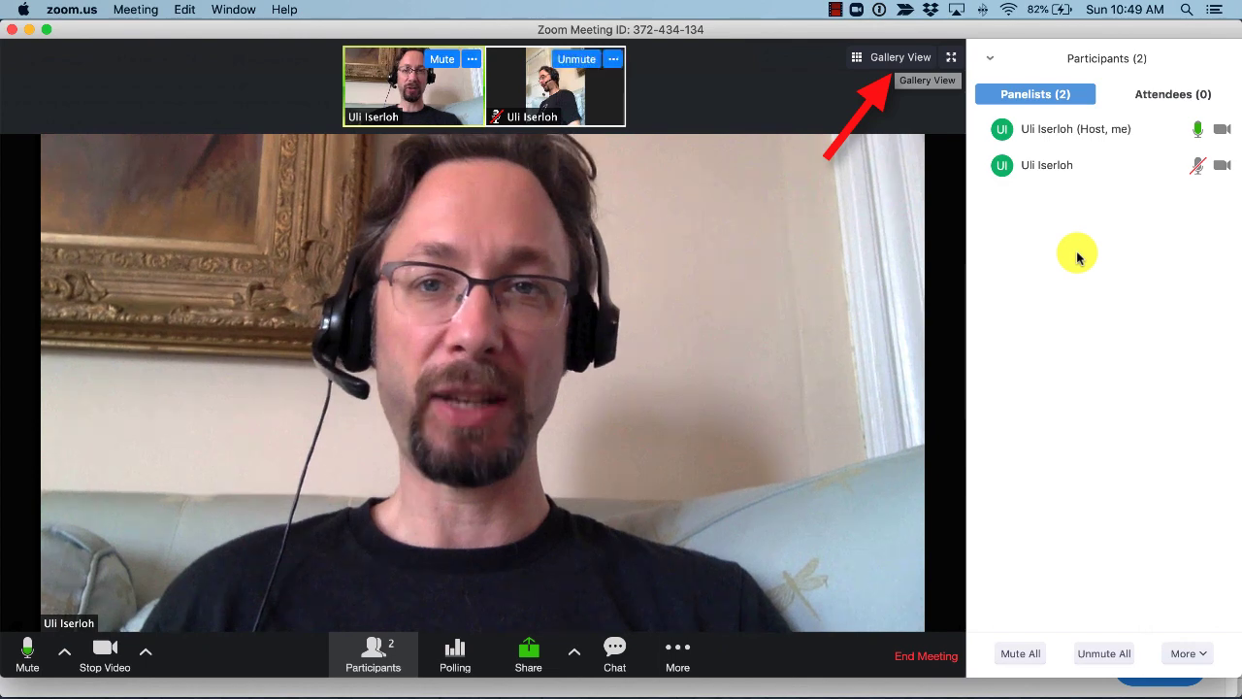
key("super+shift+w")
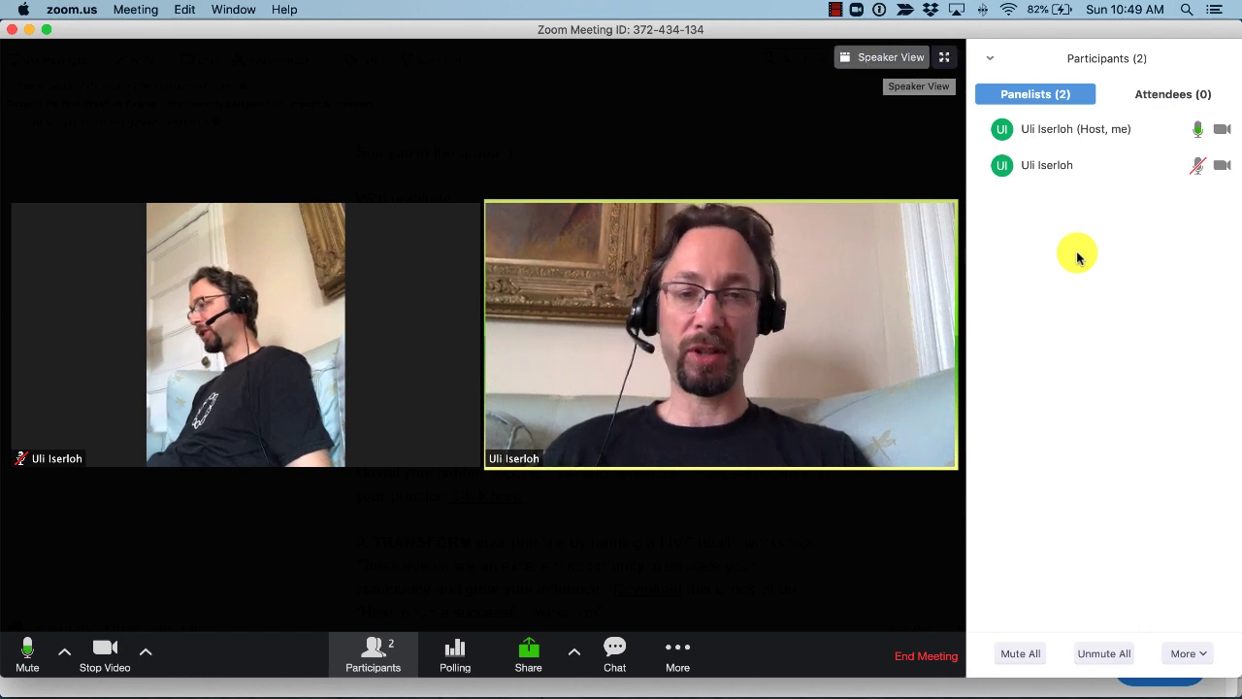
key("super+shift+w")
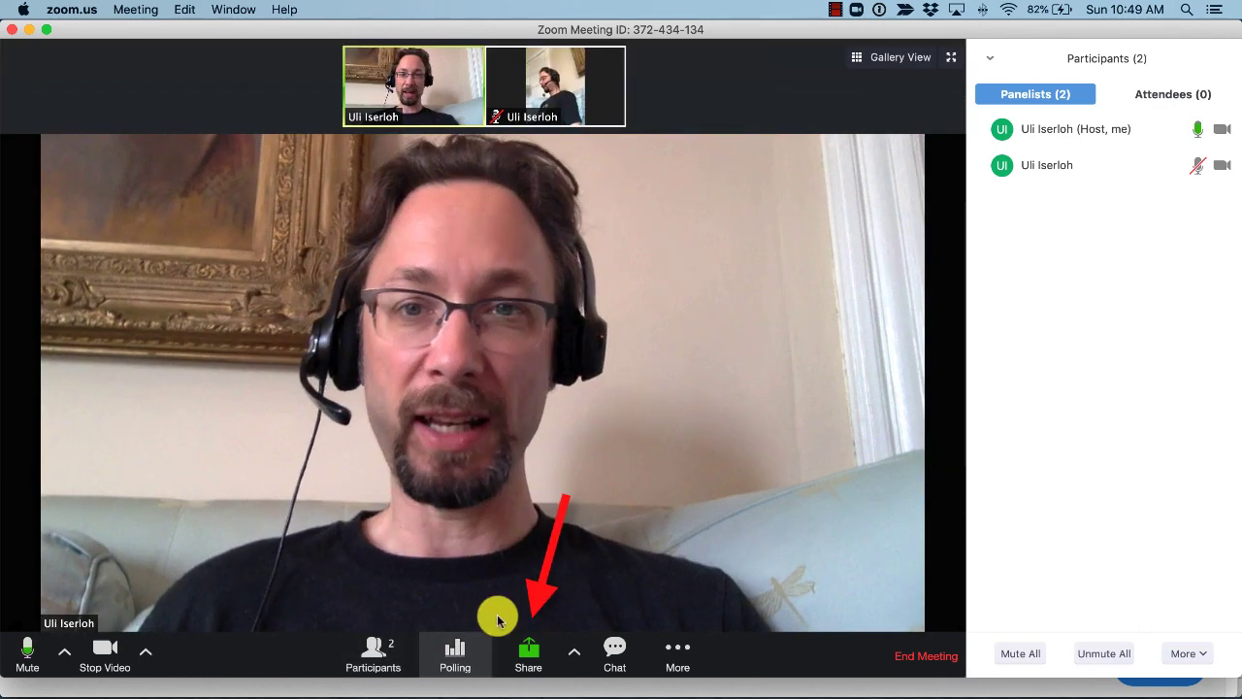
Review the screen-share choices and close the picker without sharing anything.
left_click(528, 668)
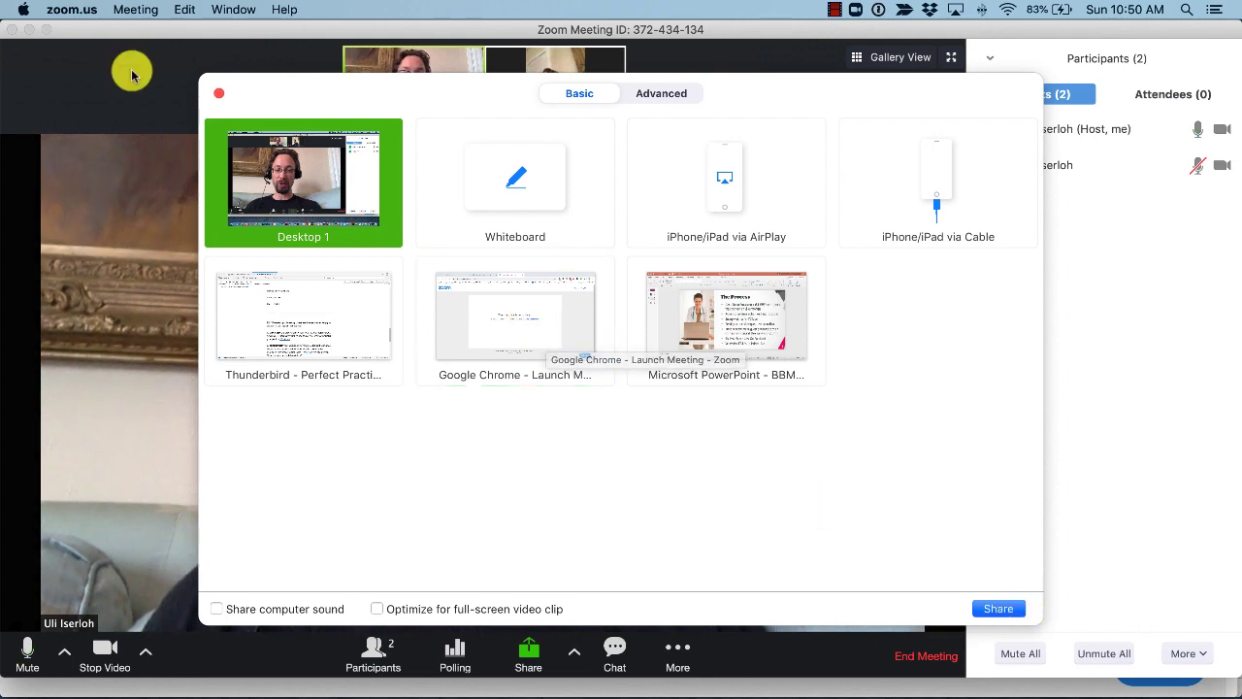
left_click(220, 95)
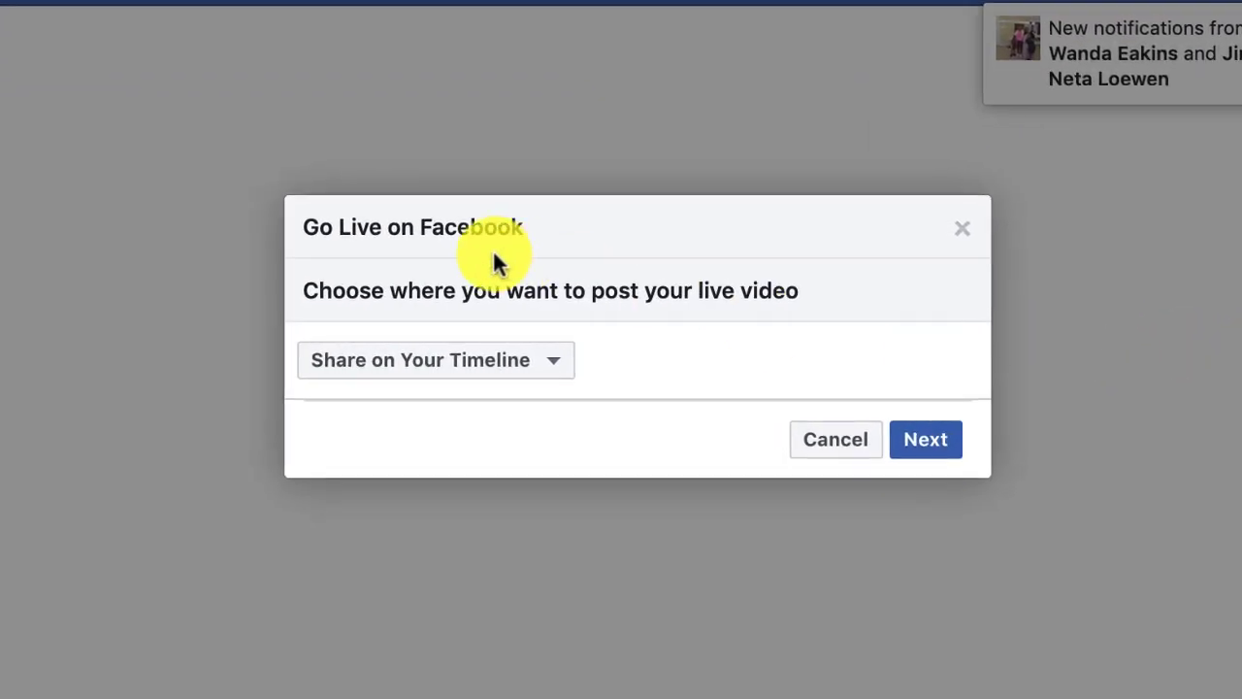
Post the live video to the 'Boost Your Marketing' group, continue to setup, and edit the description.
left_click(558, 369)
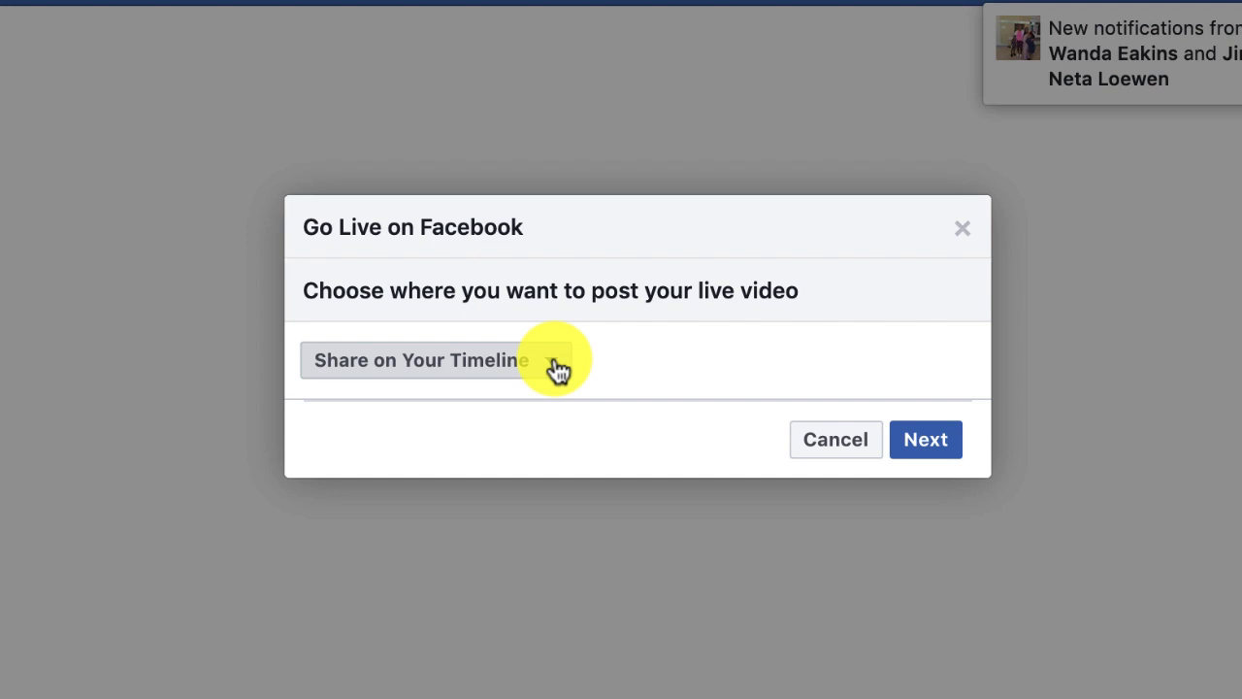
left_click(556, 368)
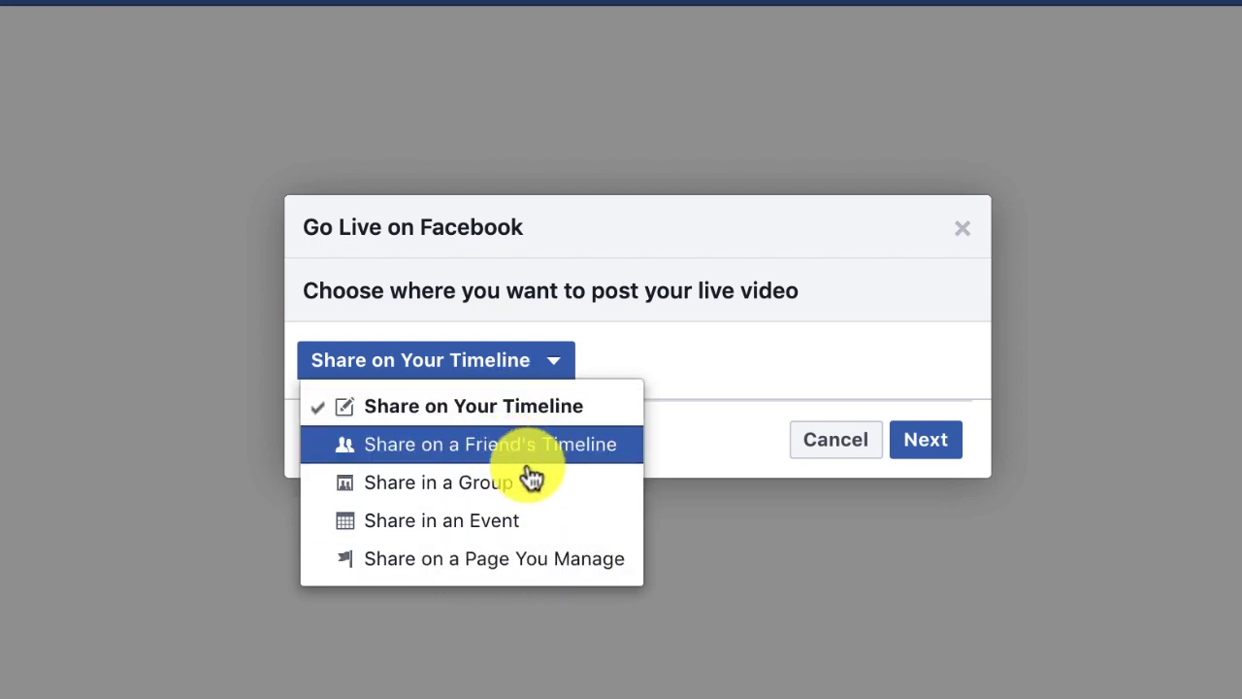
left_click(509, 493)
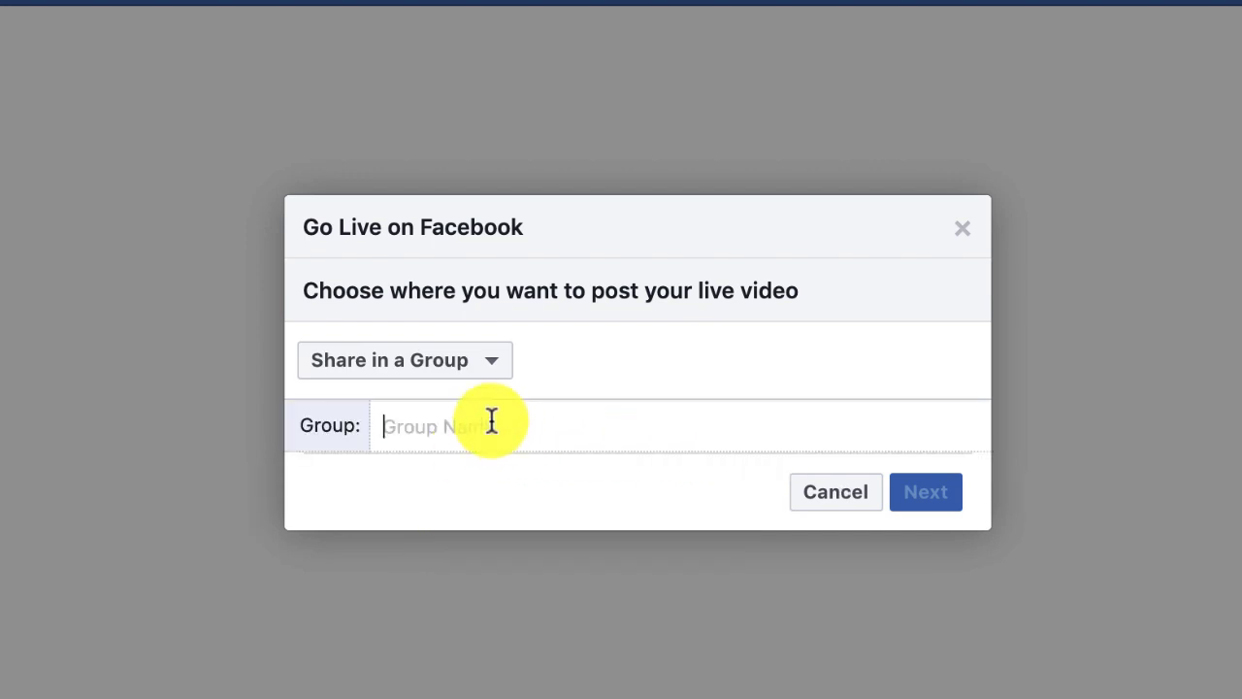
type("boost")
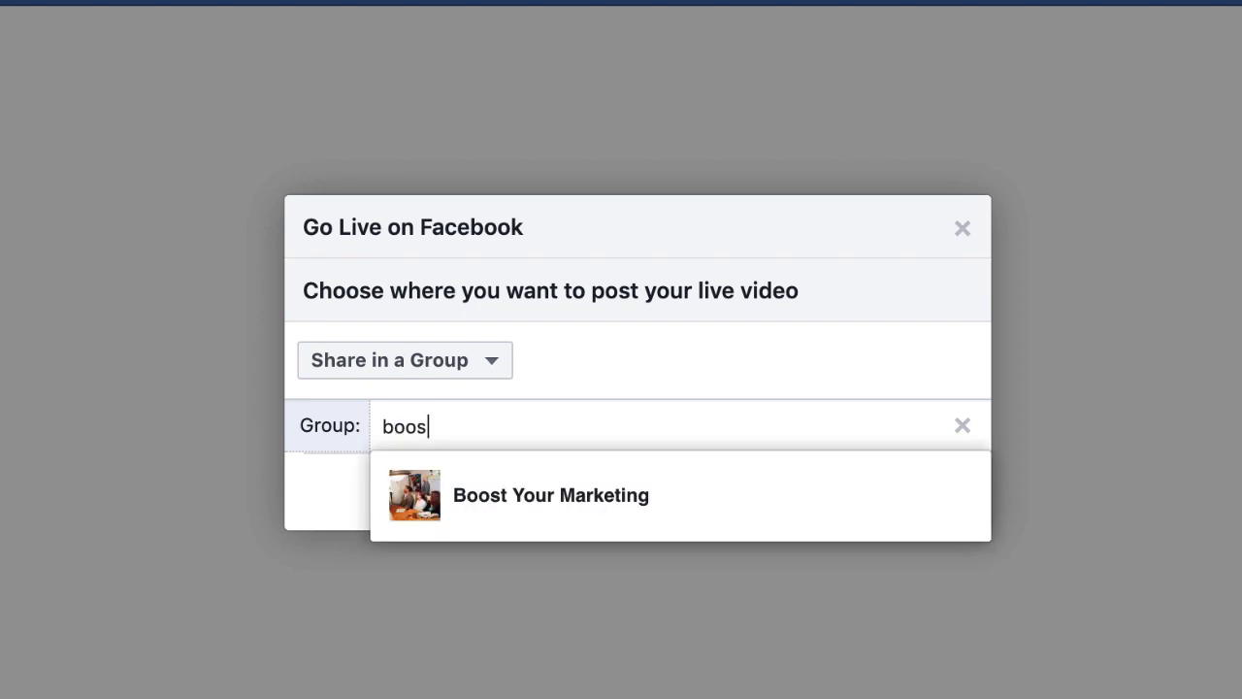
left_click(535, 505)
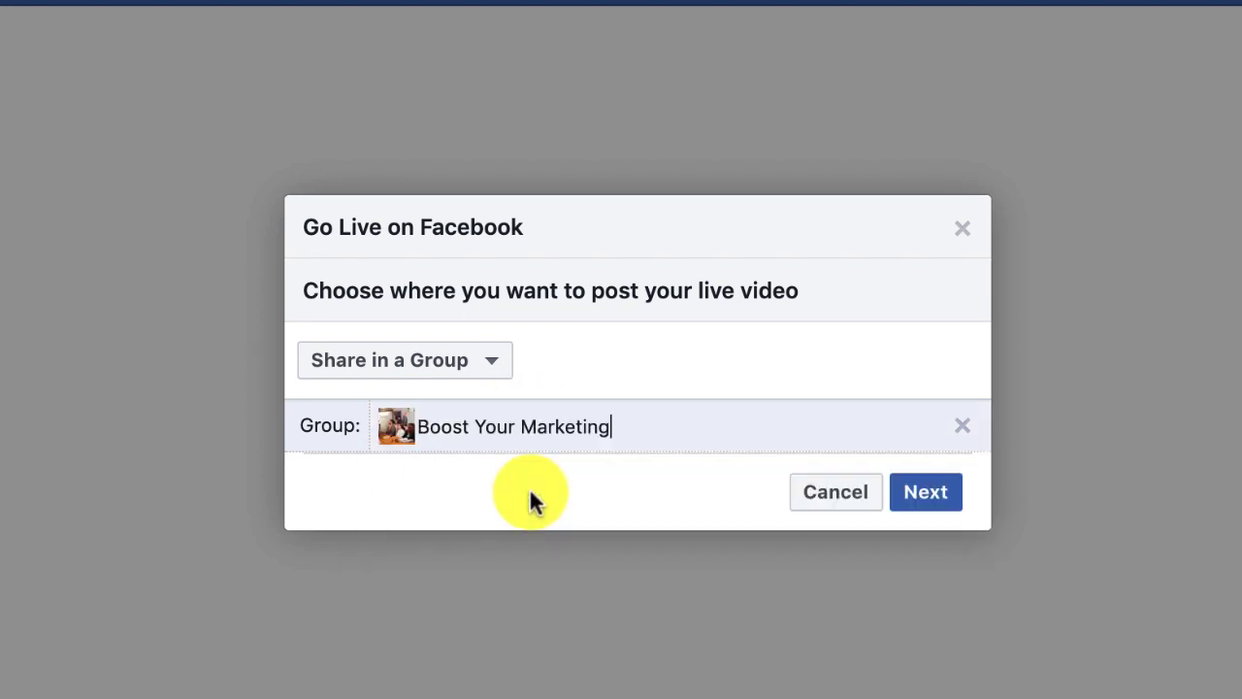
left_click(924, 501)
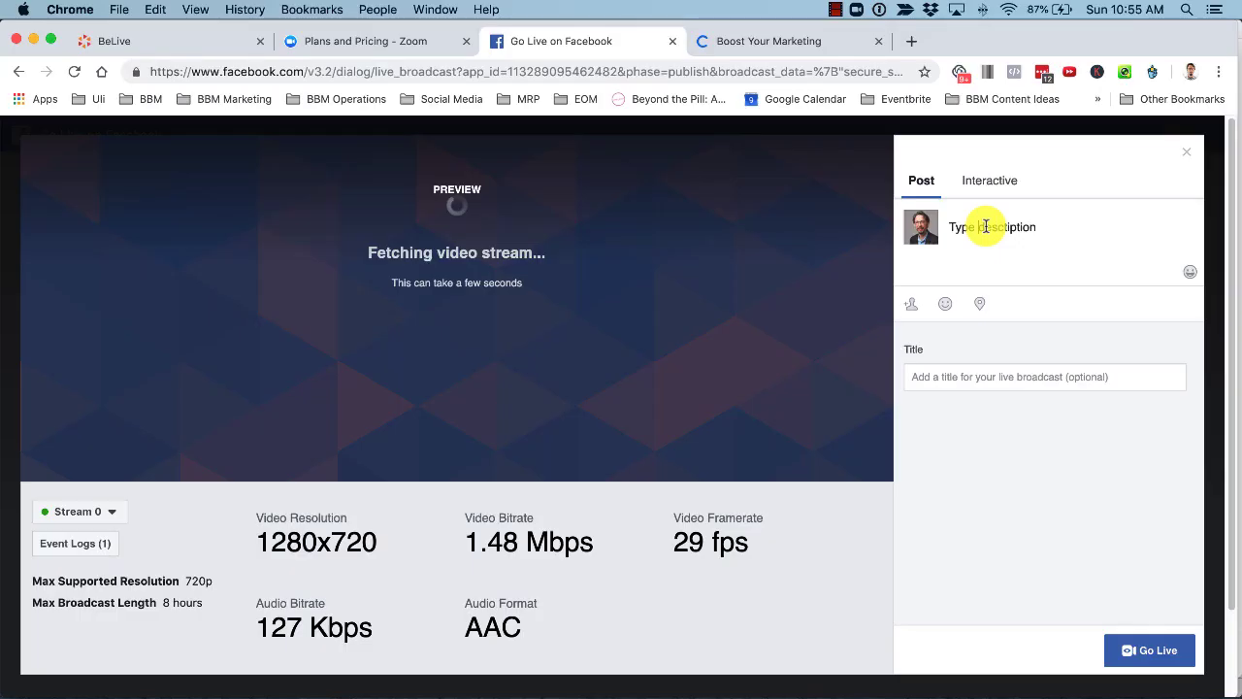
left_click(985, 226)
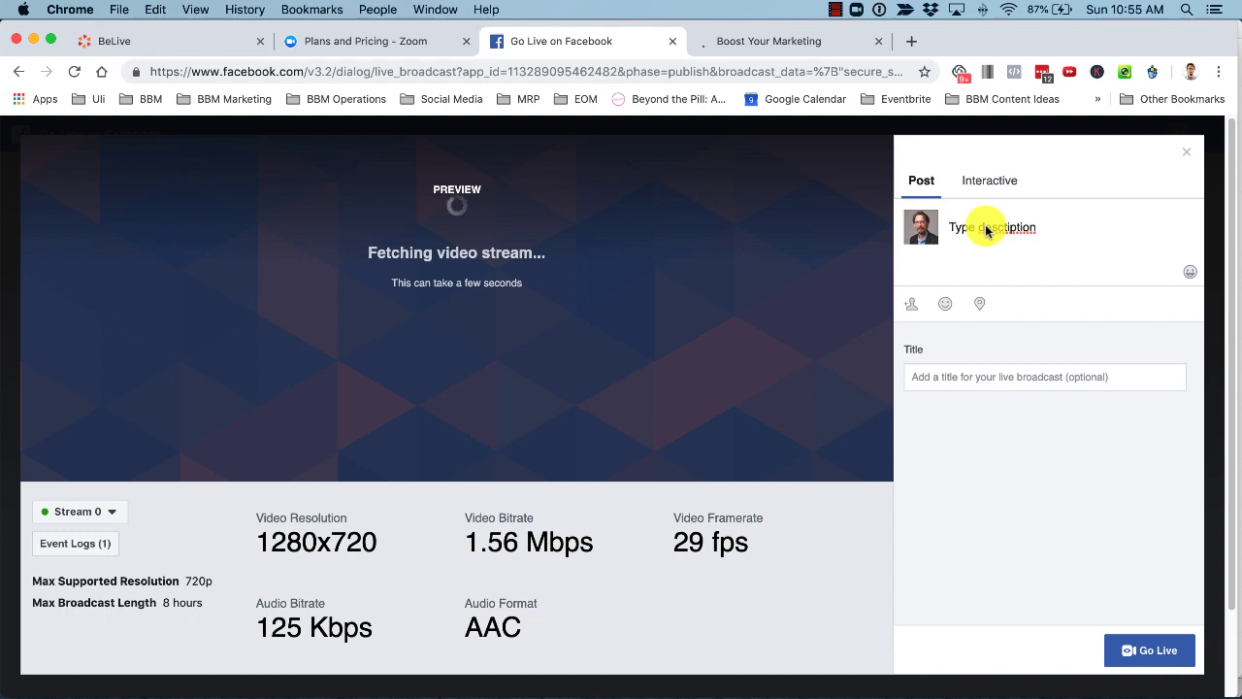
Start the Facebook live broadcast and check the Boost Your Marketing group page for the live post.
left_click(1157, 656)
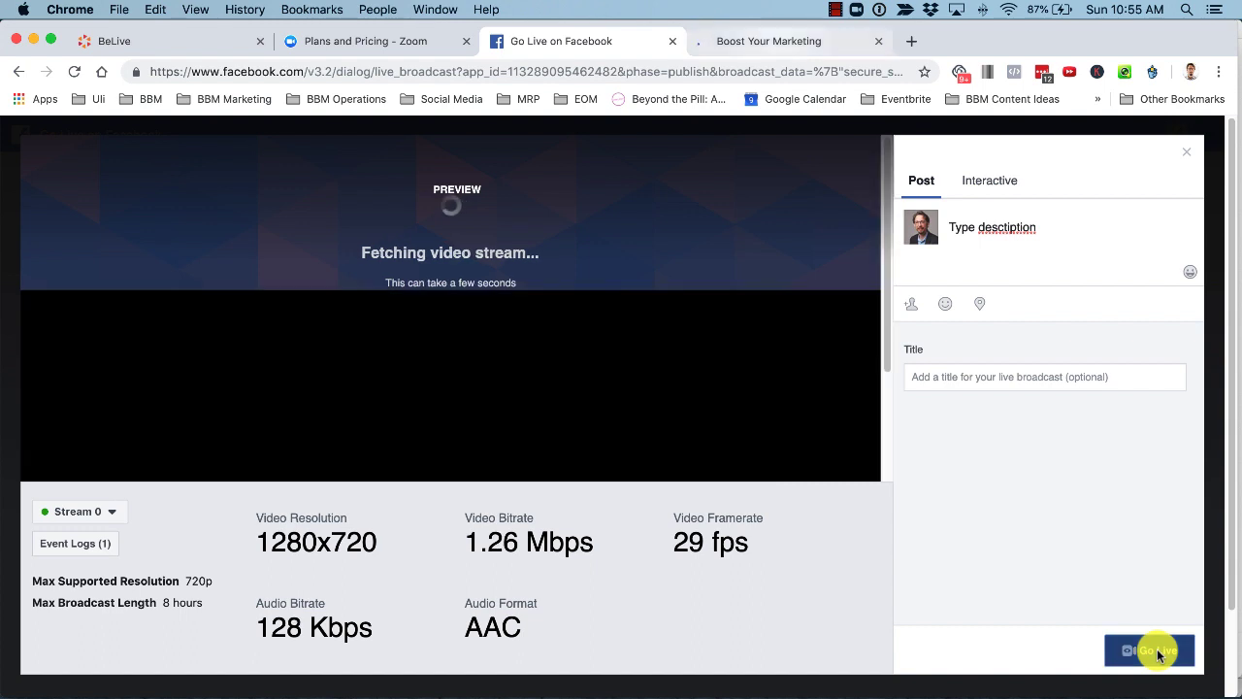
left_click(776, 45)
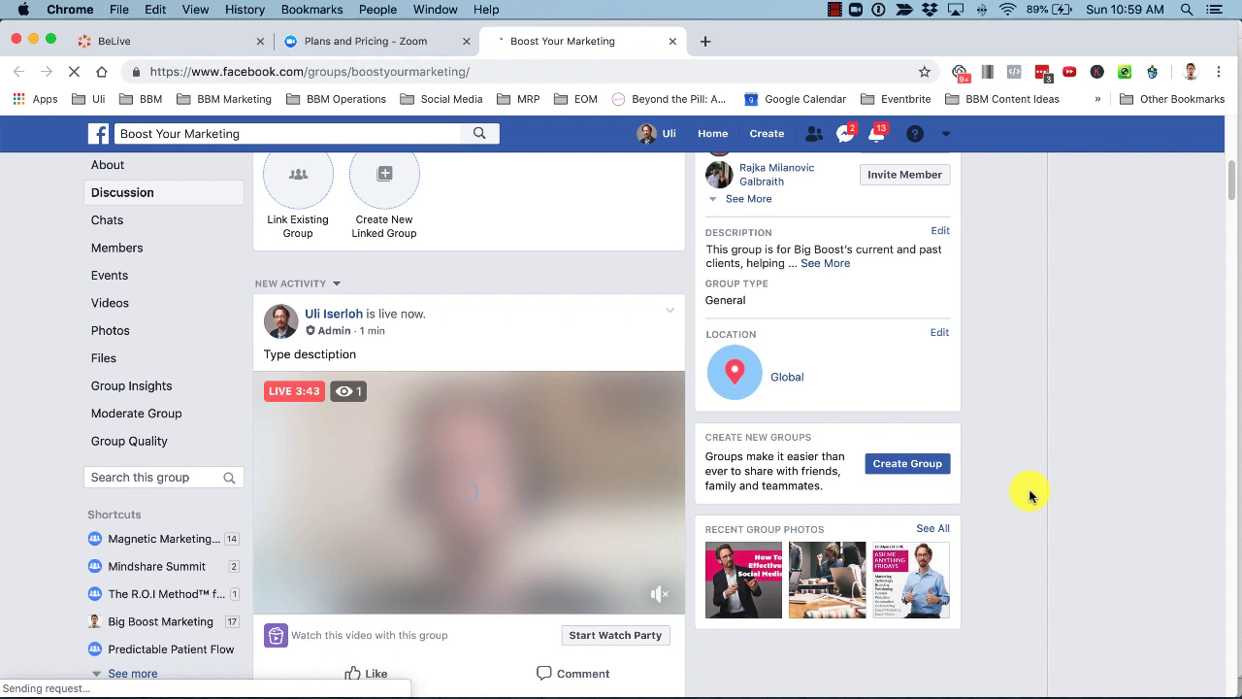